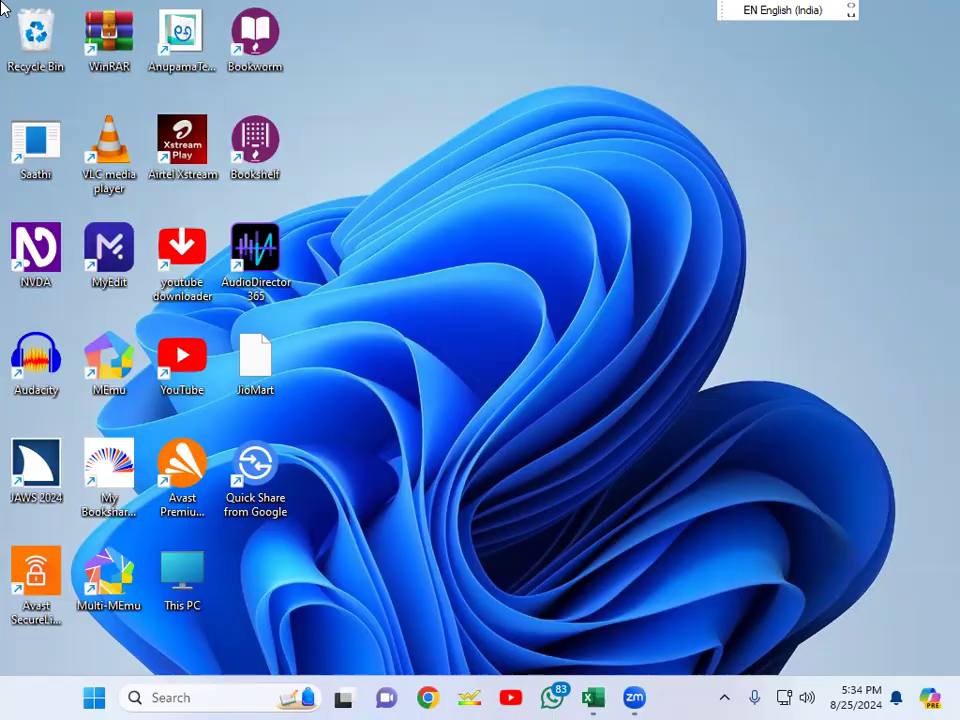
# Switch to the Book1 workbook and step between the sl.no and name header cells.
pyautogui.hotkey('alt', 'Tab')
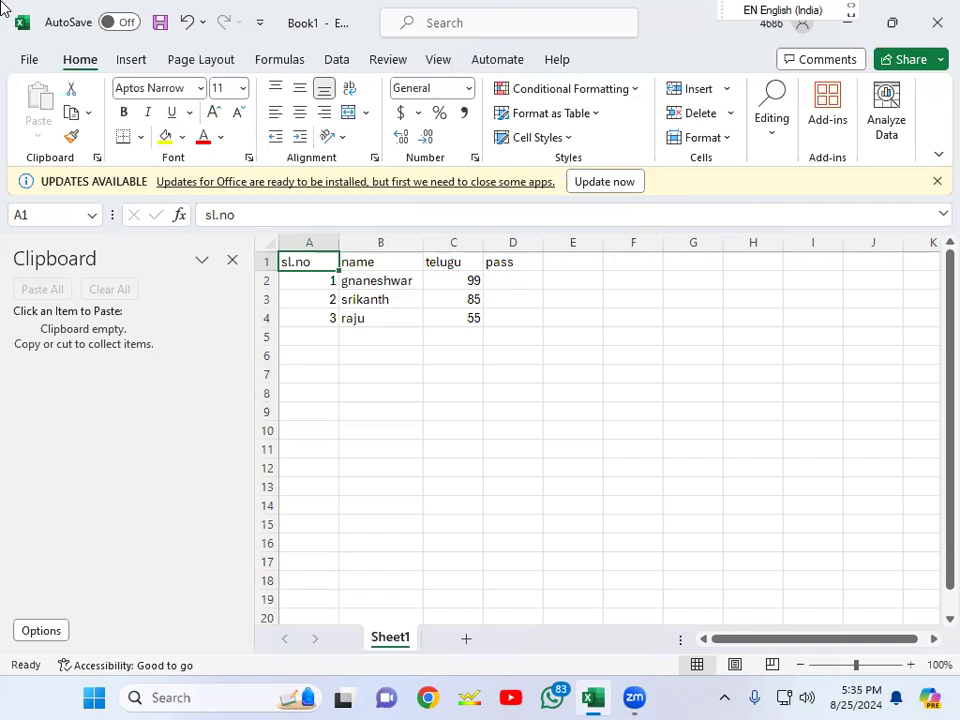
pyautogui.hotkey('alt', 'Tab')
pyautogui.hotkey('alt', 'Tab')
pyautogui.press('Right')
pyautogui.press('Left')
# Create two new blank workbooks with Ctrl+N, close the extra one, and bring Book2 forward.
pyautogui.hotkey('ctrl', 'n')
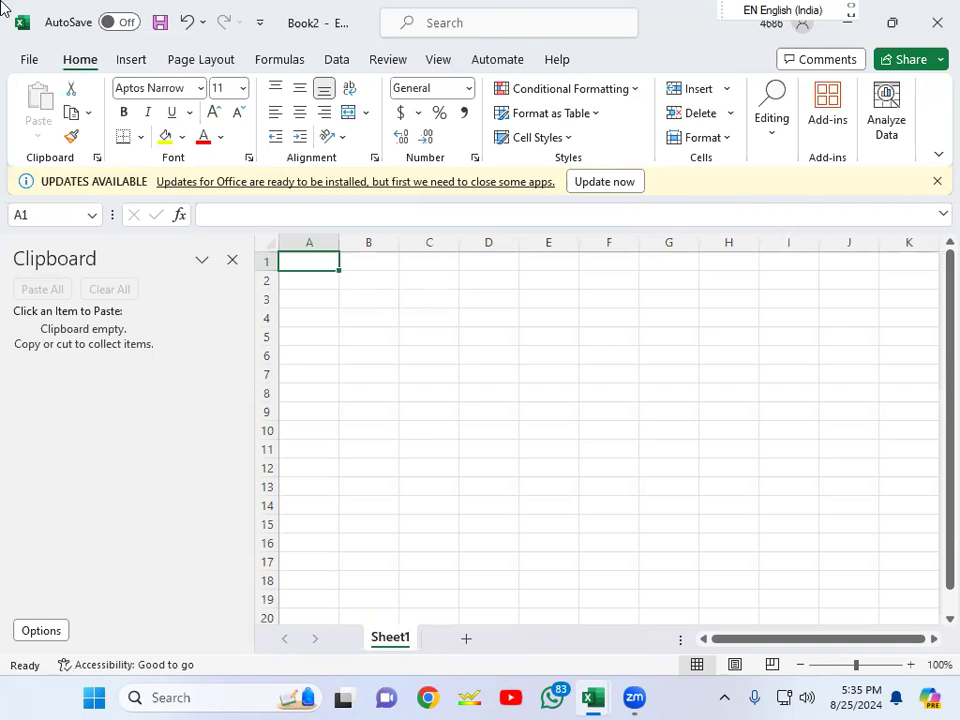
pyautogui.hotkey('ctrl', 'n')
pyautogui.hotkey('ctrl', 'w')
pyautogui.hotkey('ctrl', 'w')
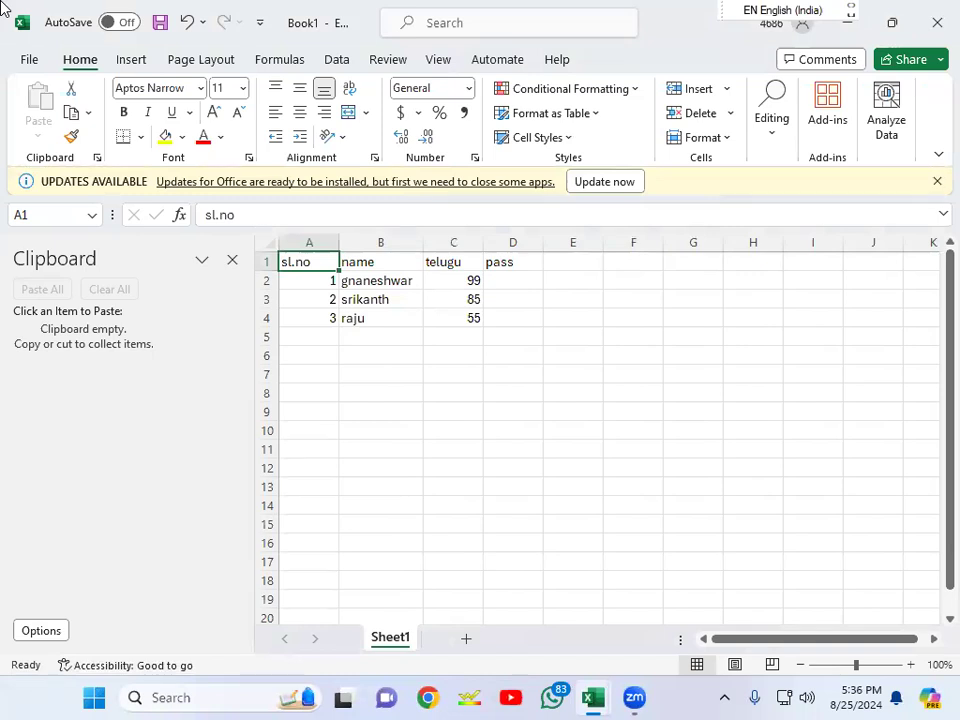
pyautogui.hotkey('alt', 'Tab')
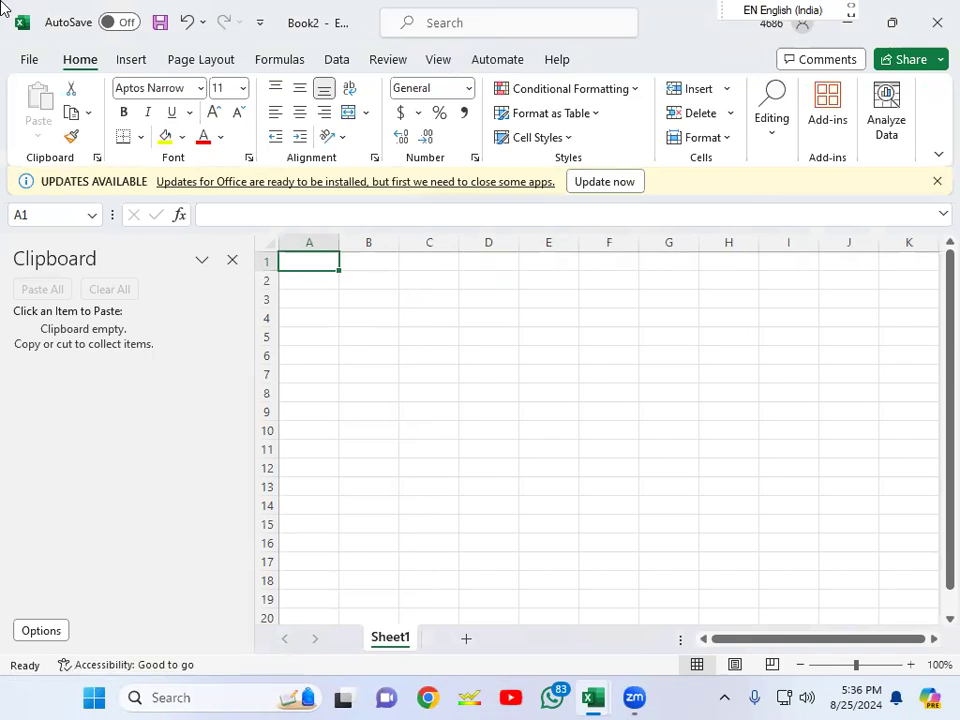
# Create one more blank workbook and close it again with Ctrl+W.
pyautogui.hotkey('ctrl', 'n')
pyautogui.hotkey('ctrl', 'w')
pyautogui.hotkey('ctrl', 'w')
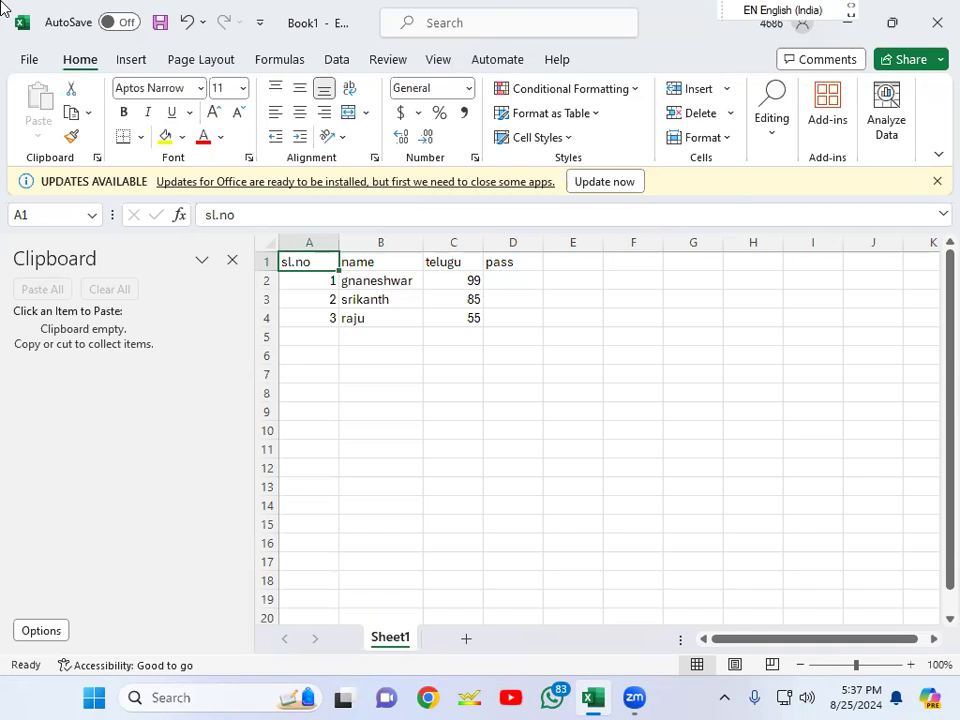
# Move across the header cells to B1 and select the entire name column B.
pyautogui.press('Right')
pyautogui.press('Left')
pyautogui.press('Right')
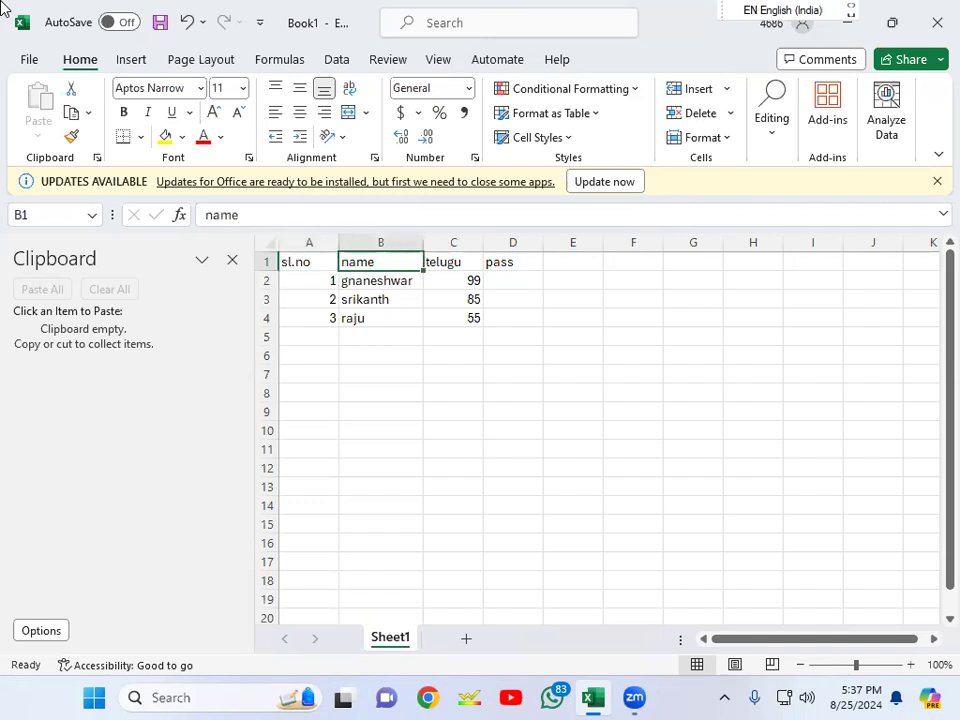
pyautogui.press('Right')
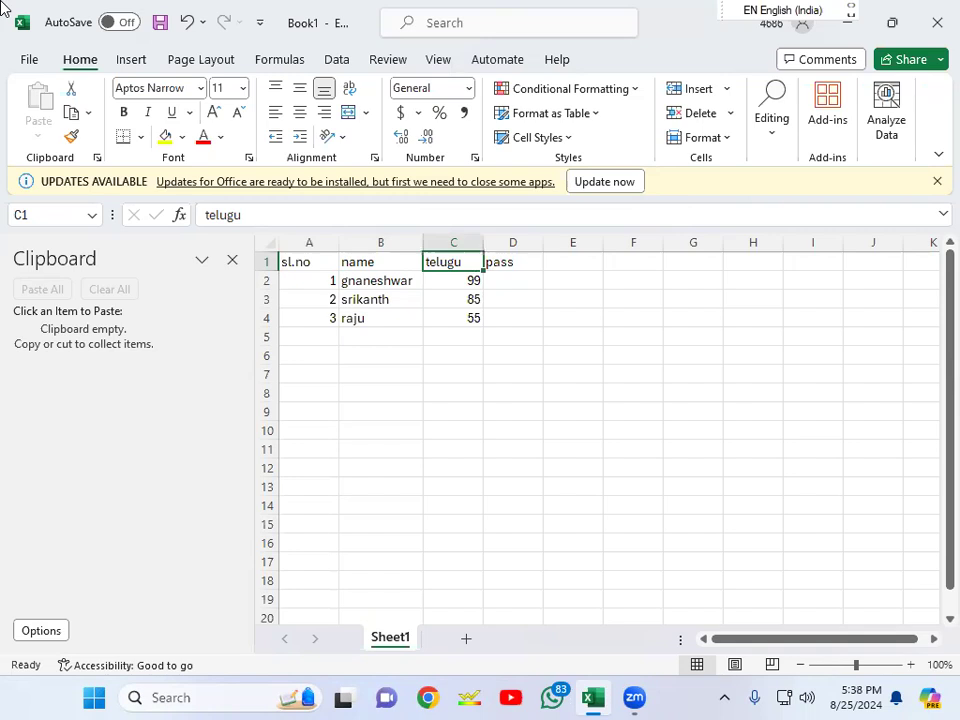
pyautogui.press('Left')
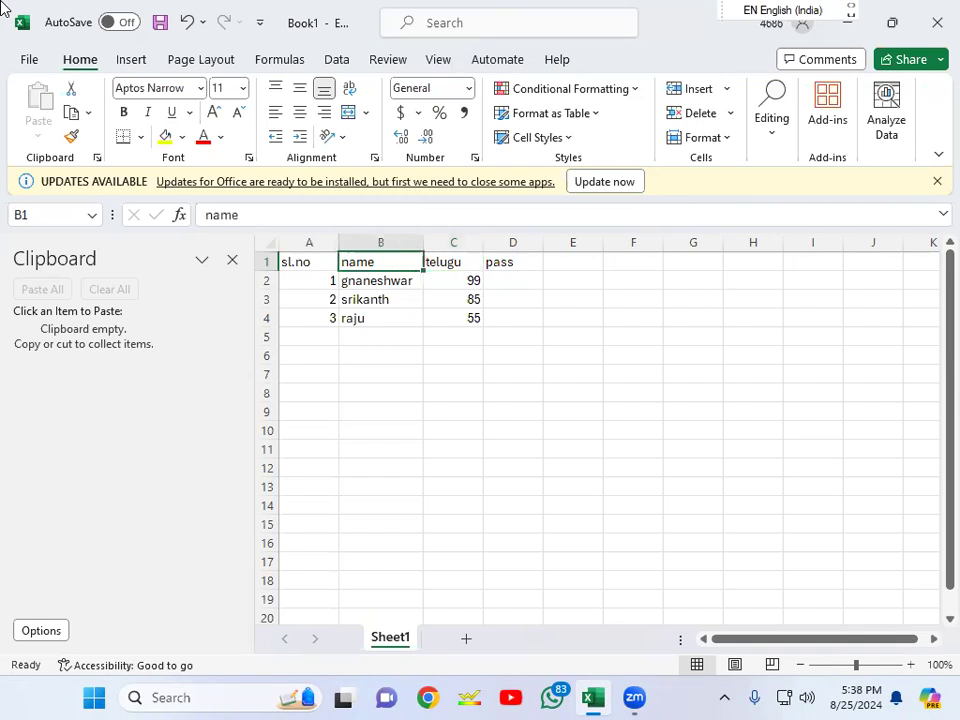
pyautogui.press('Left')
pyautogui.press('Right')
pyautogui.press('Left')
pyautogui.press('Right')
pyautogui.hotkey('ctrl', 'space')
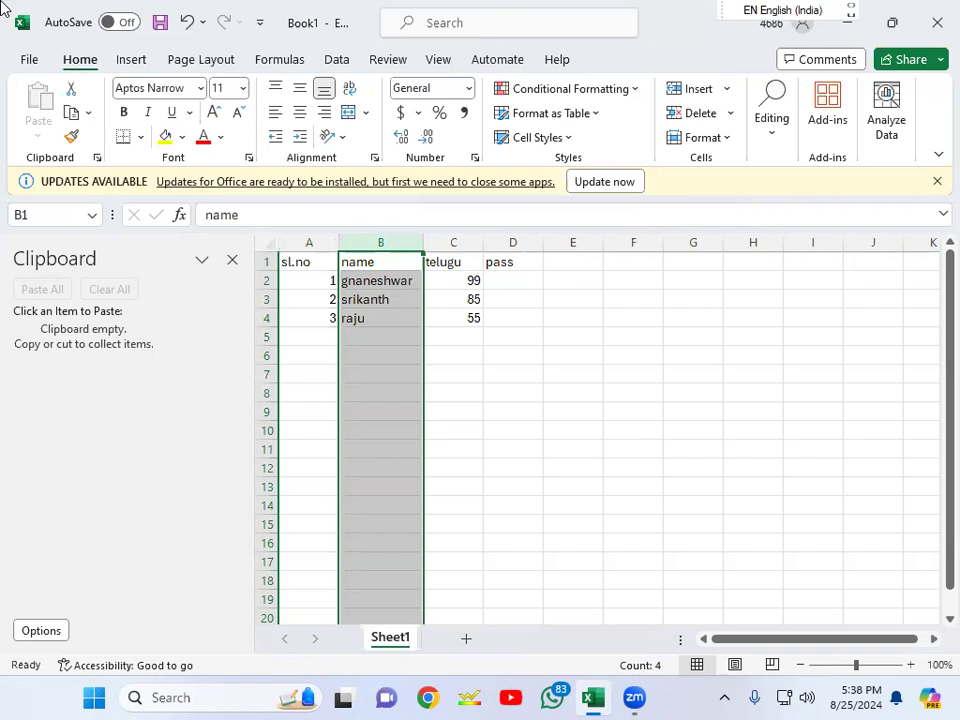
# Insert an empty column at B, shifting name, telugu and pass right, and settle on B1.
pyautogui.hotkey('ctrl', 'shift', '+')
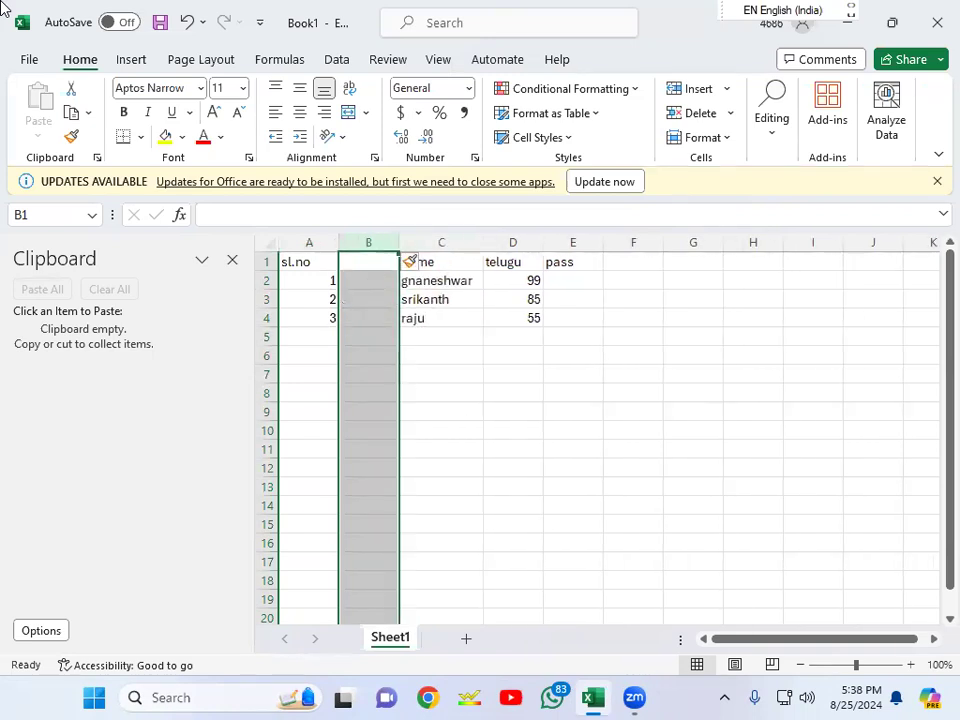
pyautogui.press('Left')
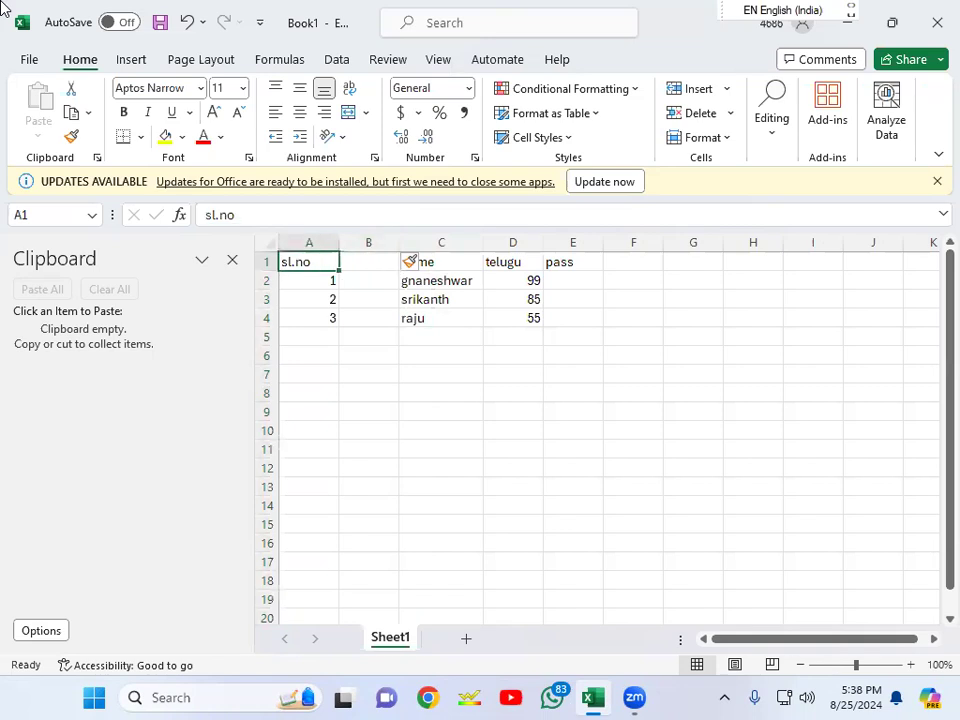
pyautogui.press('Right')
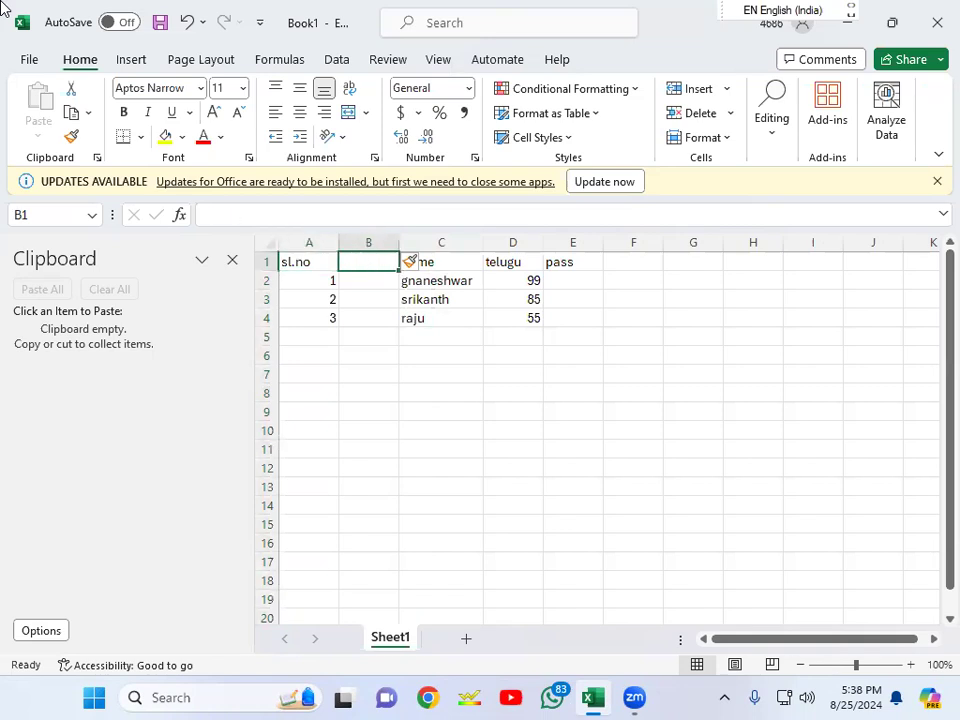
pyautogui.press('Down')
pyautogui.press('Up')
# Enter the heading 'gender' in B1 and 'male' in B2, B3 and B4.
pyautogui.write('gender')
pyautogui.press('Return')
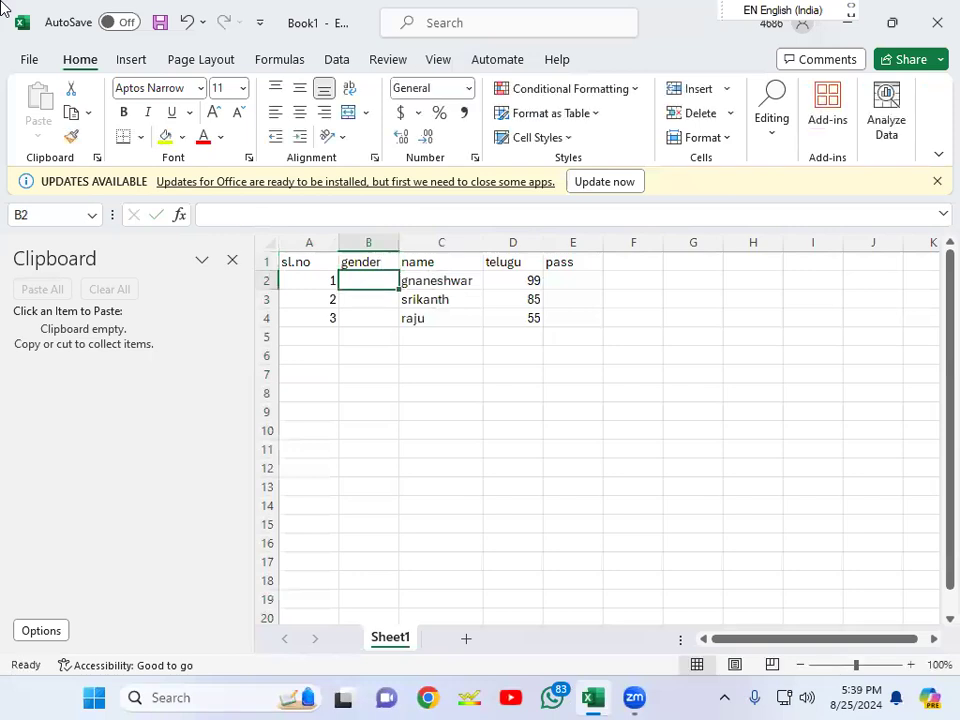
pyautogui.write('male')
pyautogui.press('Return')
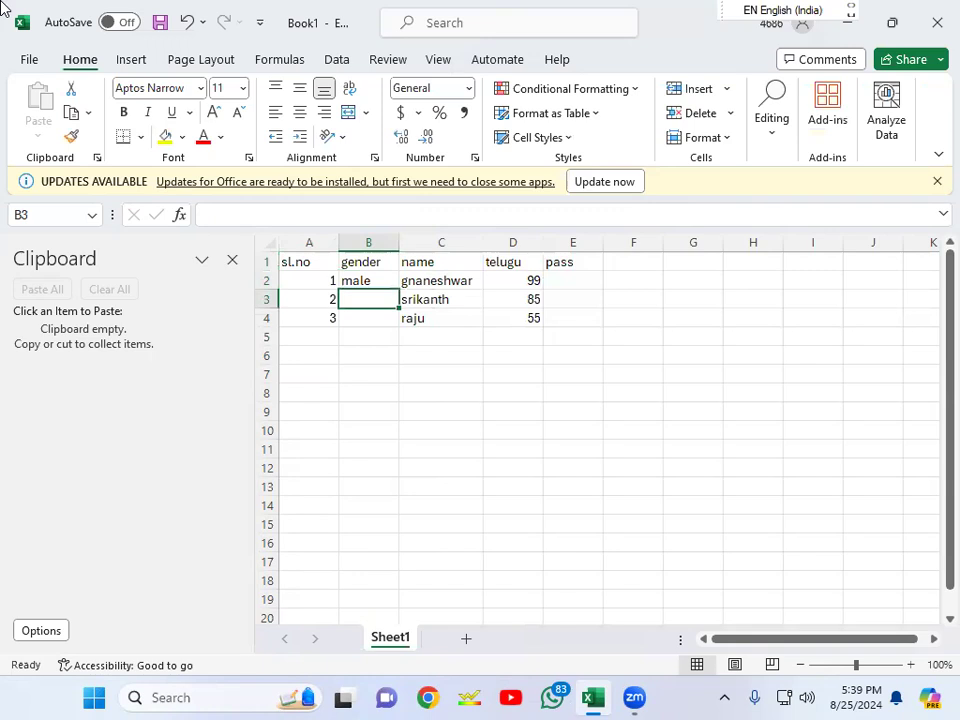
pyautogui.write('male')
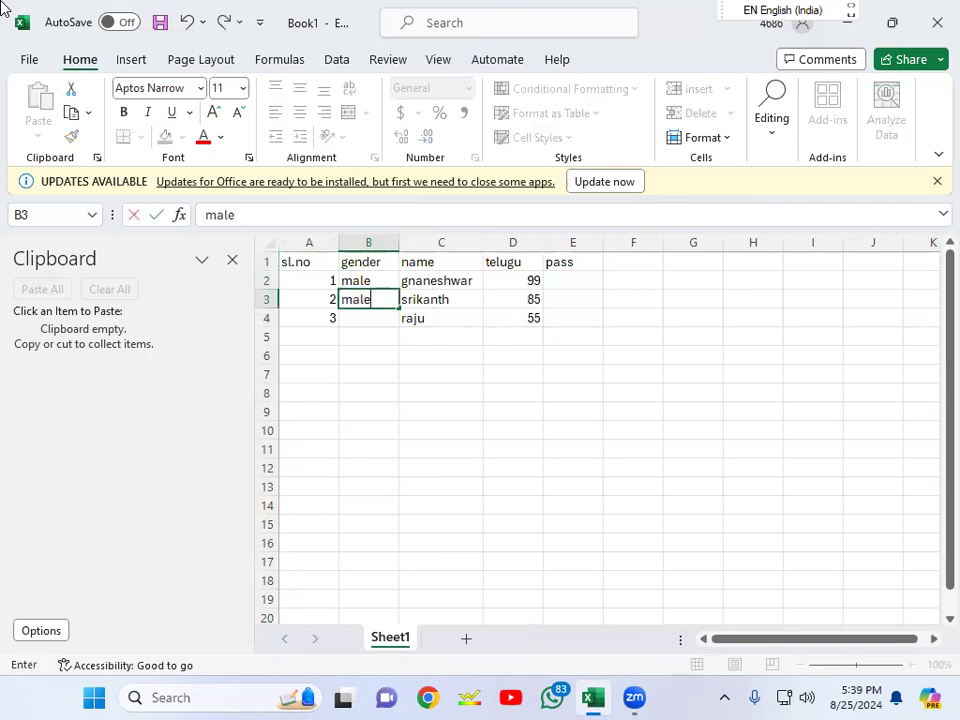
pyautogui.press('Return')
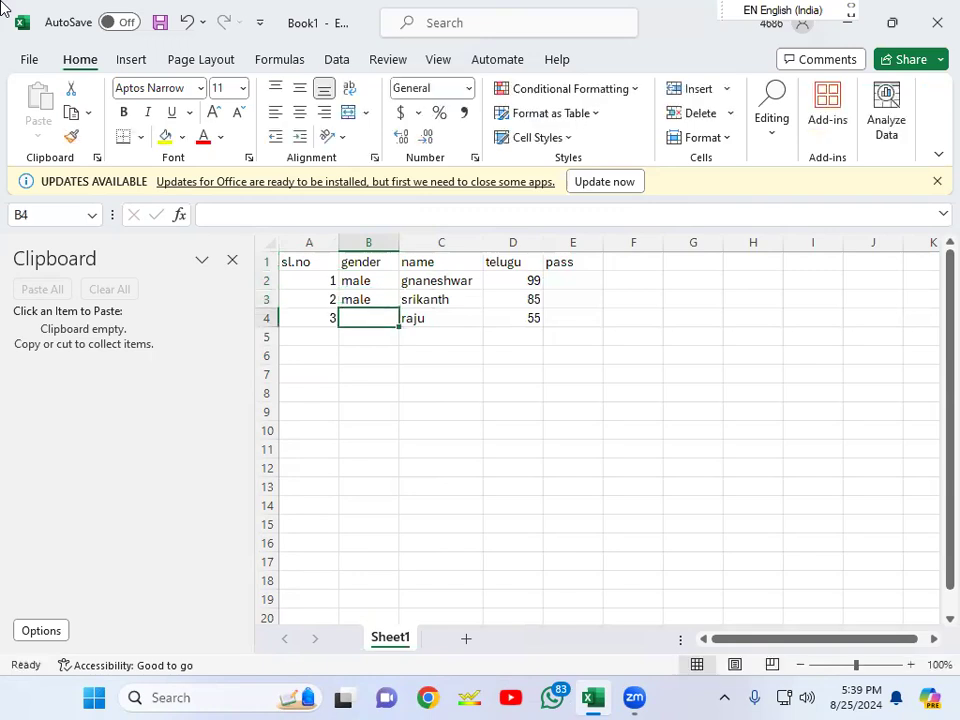
pyautogui.write('male')
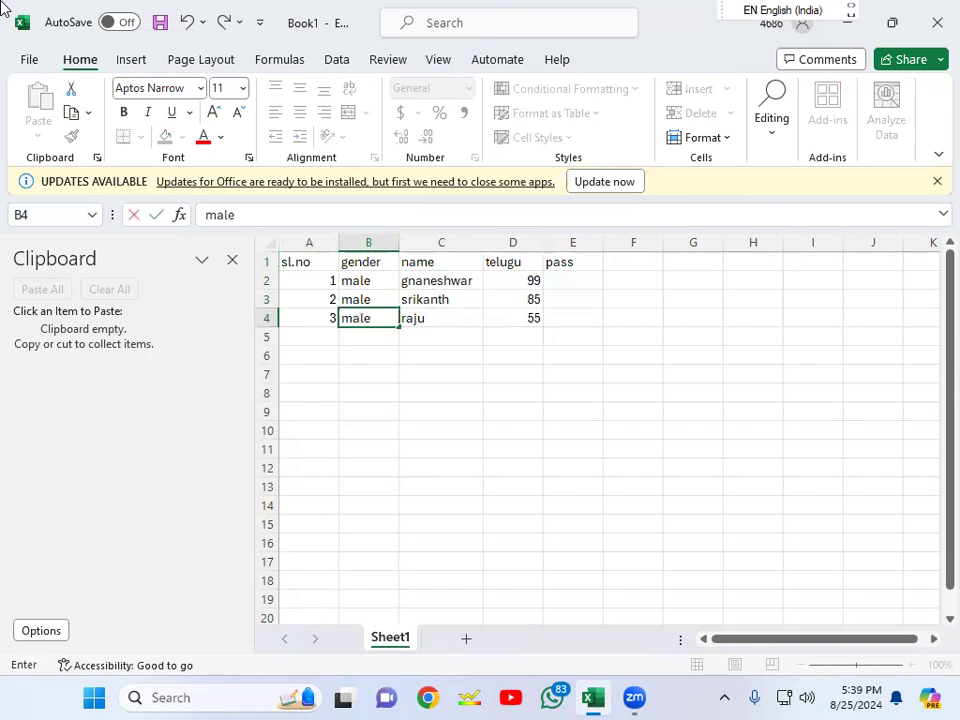
pyautogui.hotkey('ctrl', 'Return')
pyautogui.press('Up')
pyautogui.press('Up')
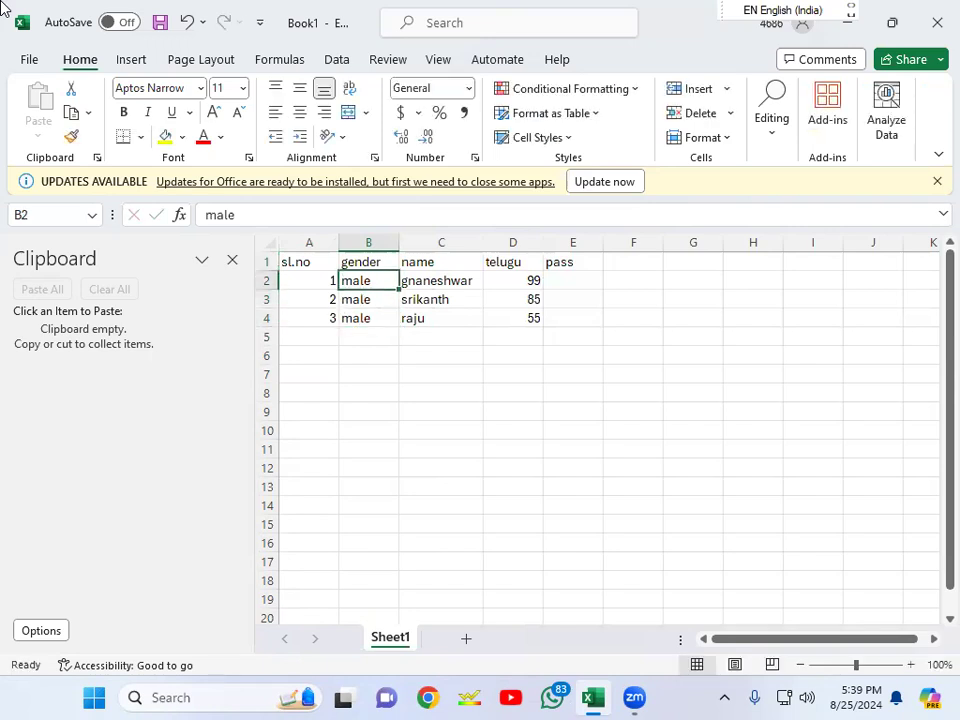
pyautogui.press('Up')
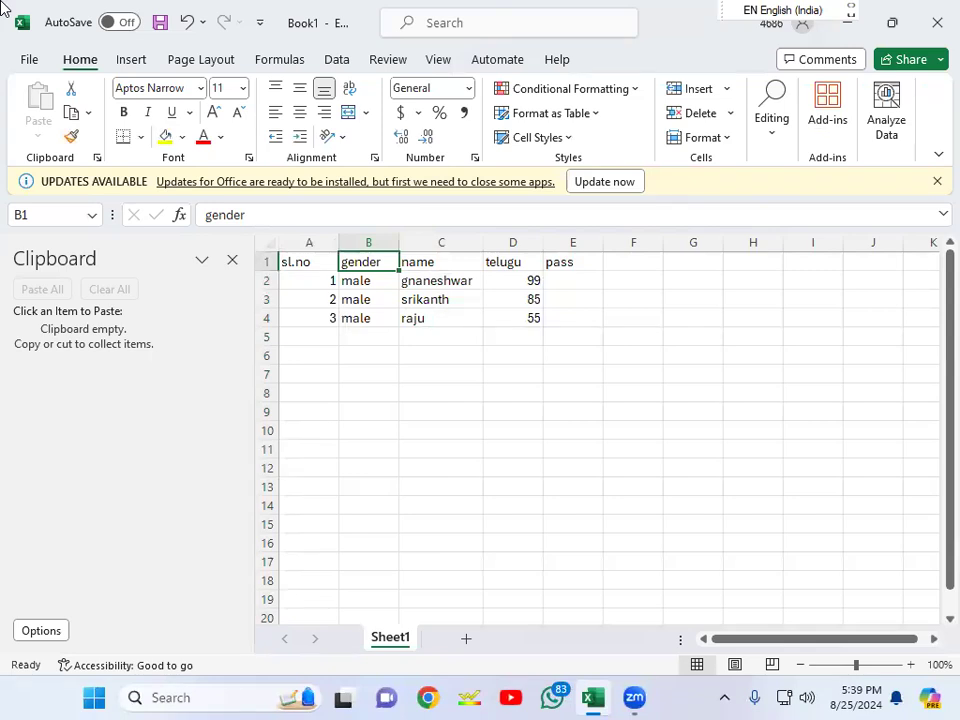
pyautogui.hotkey('ctrl', 'space')
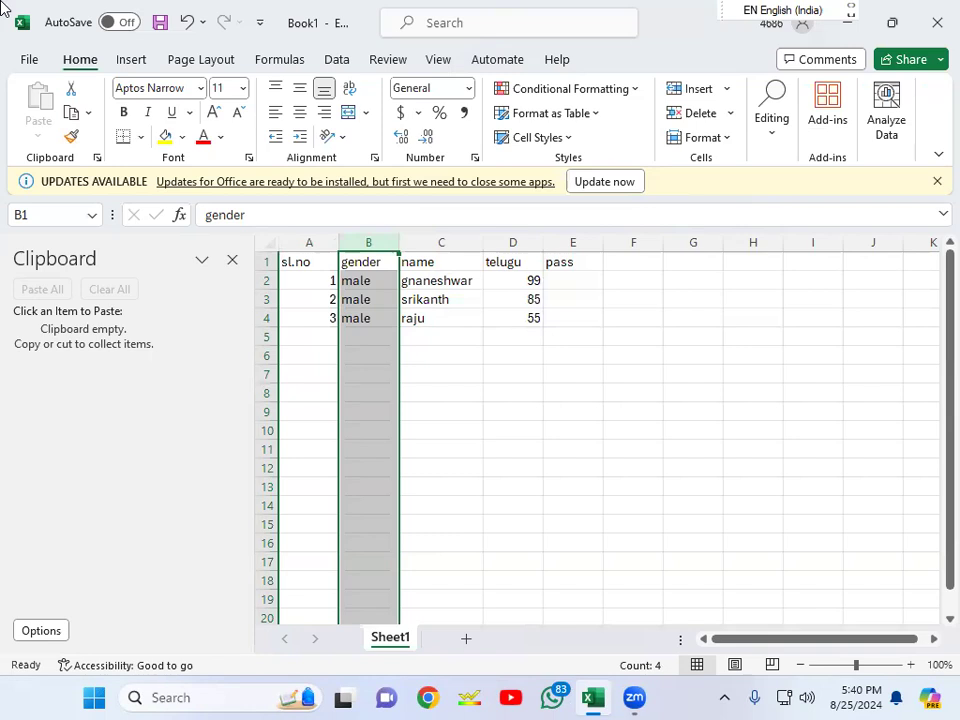
pyautogui.hotkey('ctrl', '-')
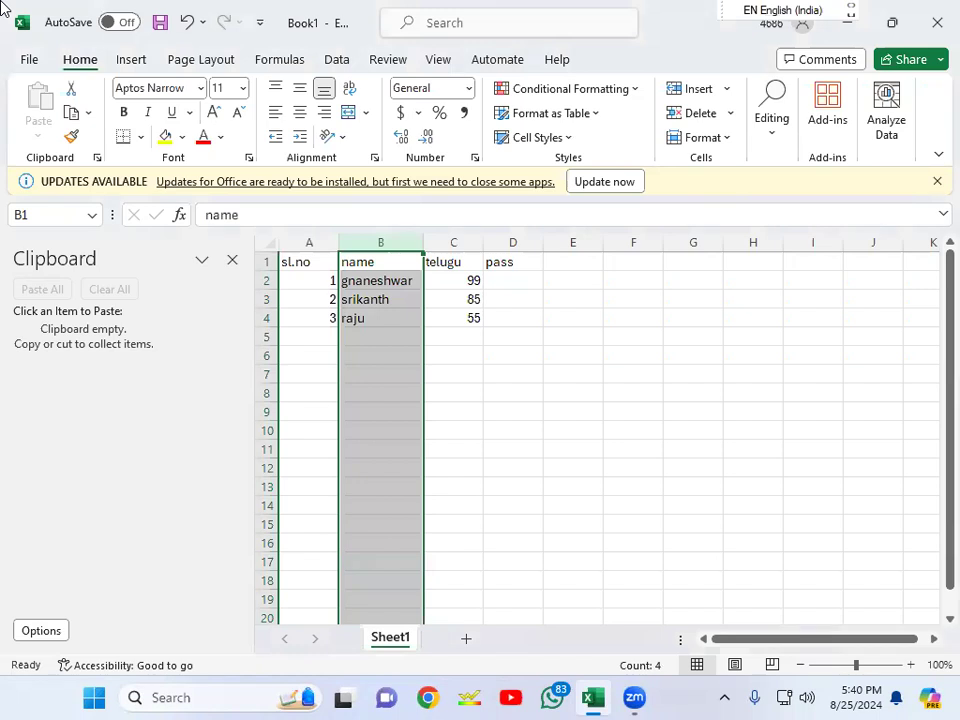
pyautogui.press('Left')
pyautogui.press('Right')
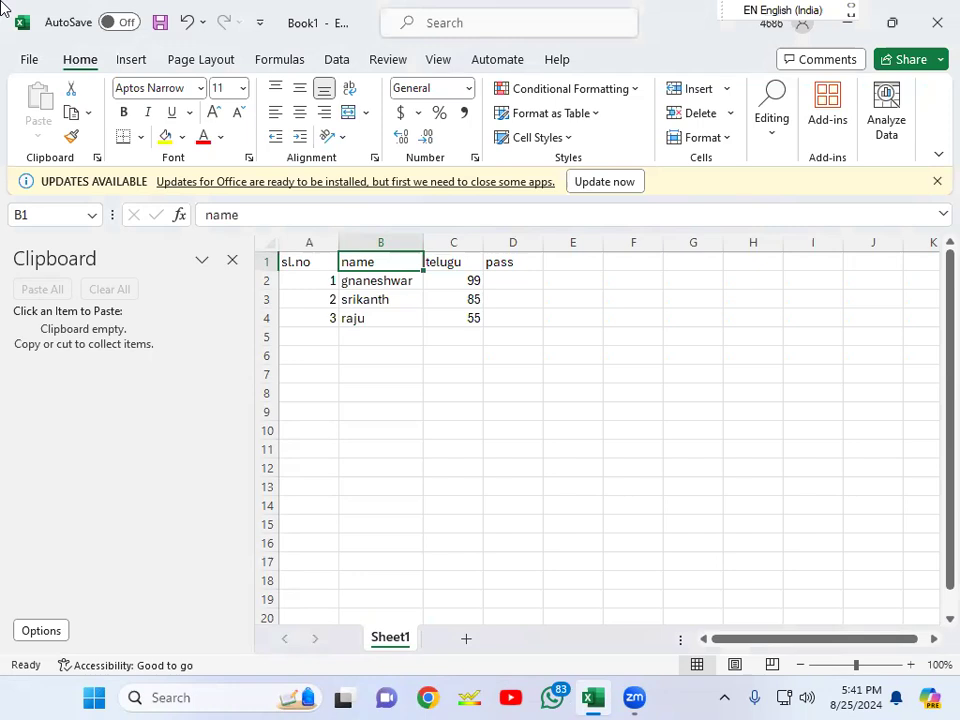
pyautogui.press('Down')
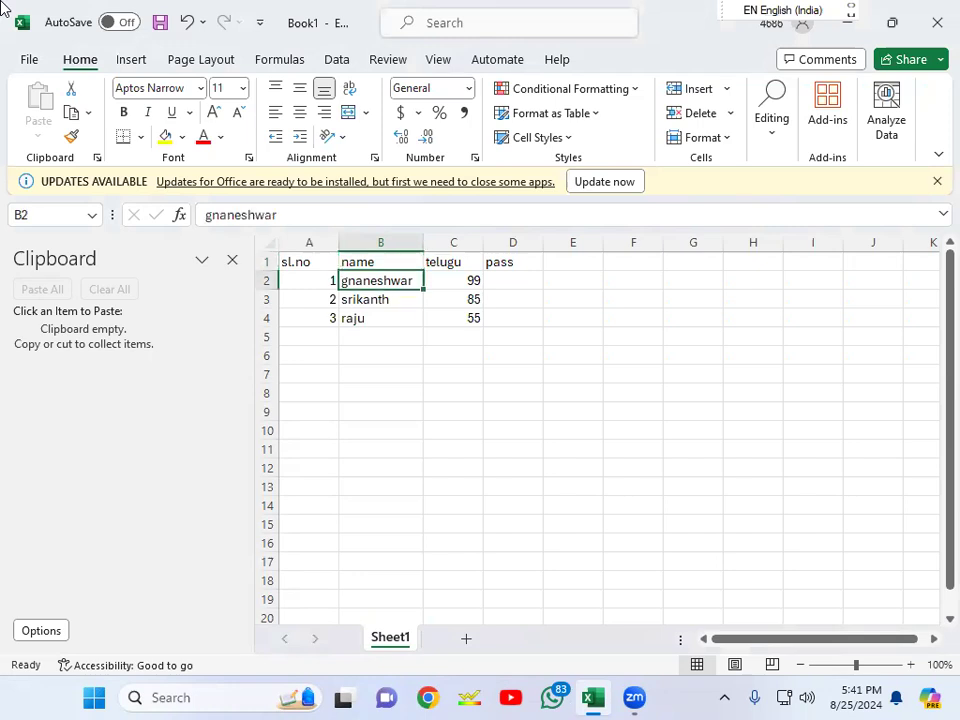
pyautogui.press('Up')
pyautogui.press('Down')
pyautogui.press('Up')
pyautogui.press('Down')
pyautogui.hotkey('shift', 'space')
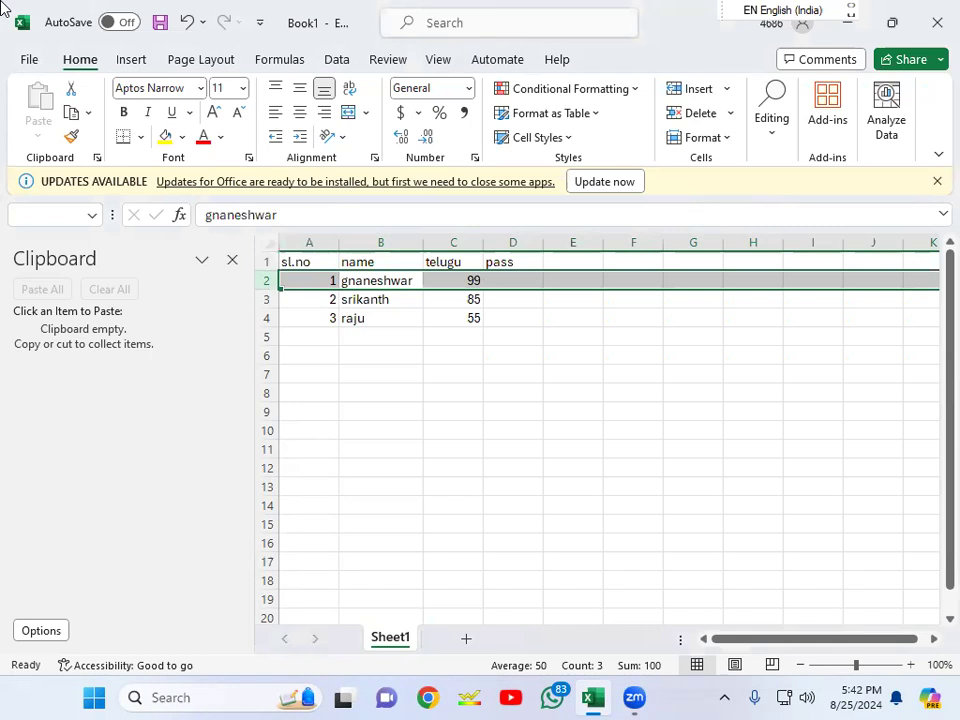
# Insert a blank row 2 above gnaneshwar's marks and move to its empty name cell.
pyautogui.hotkey('ctrl', '+')
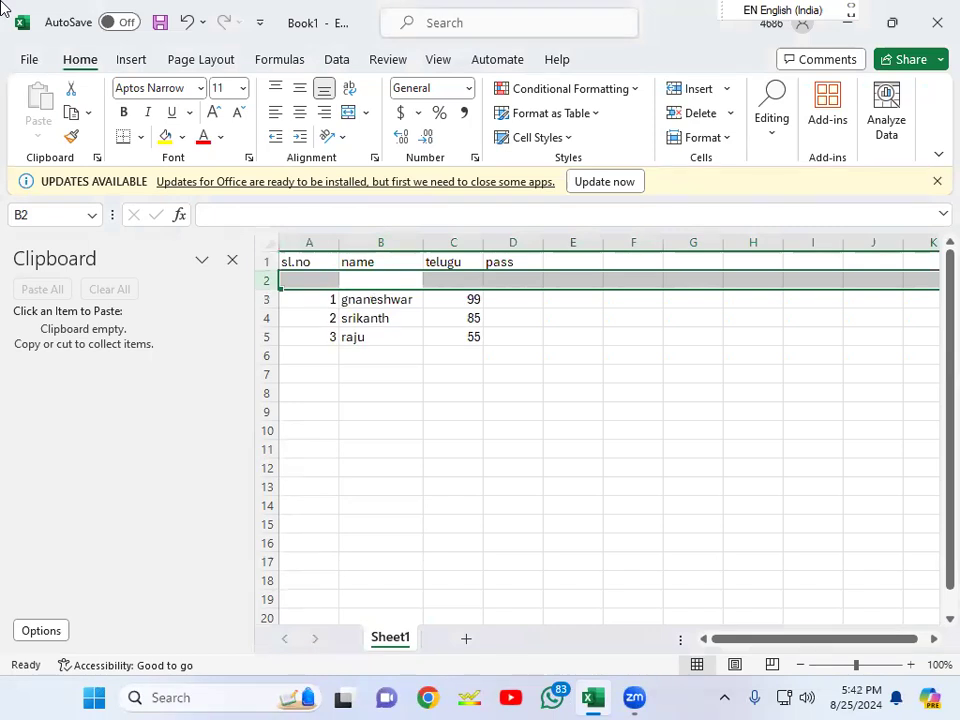
pyautogui.press('Up')
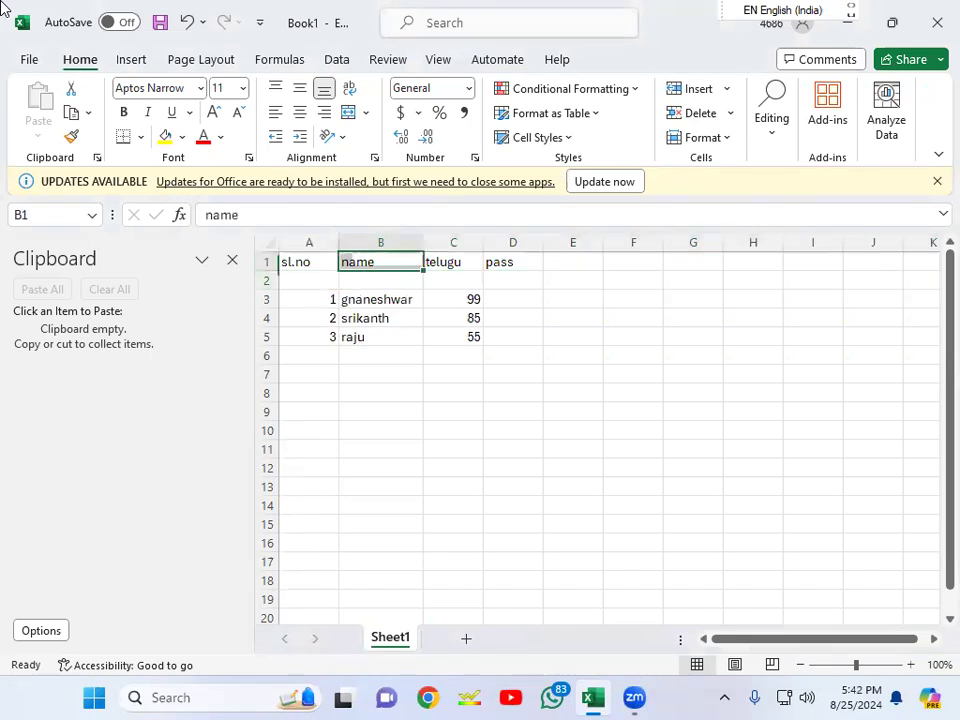
pyautogui.press('Down')
pyautogui.press('Up')
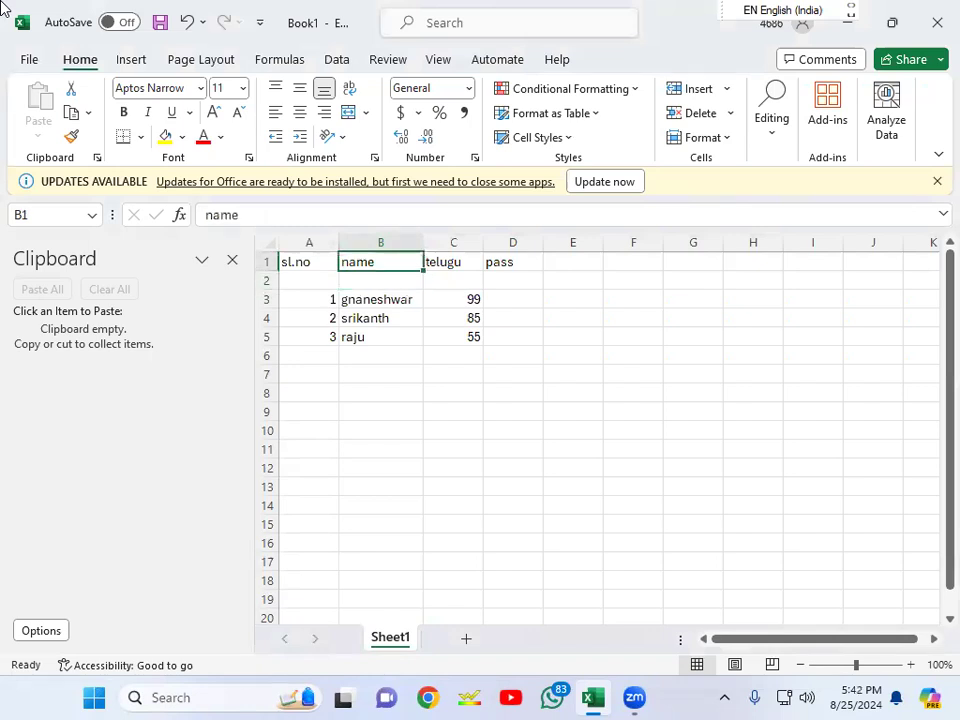
pyautogui.press('Down')
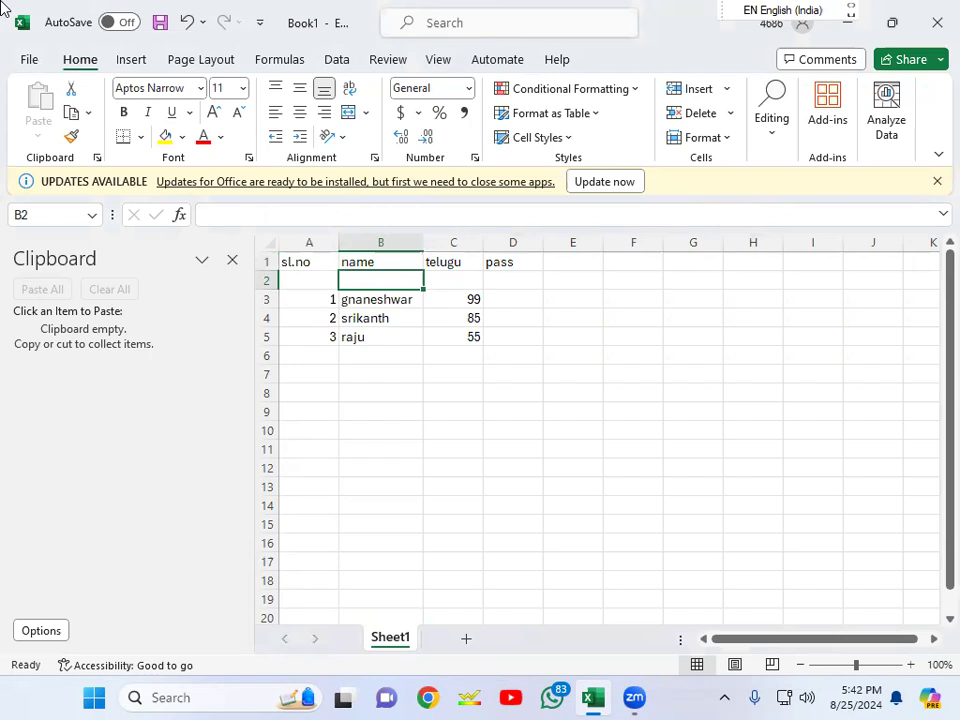
# Check that gnaneshwar and serial number 1 now sit in row 3, then return to A2.
pyautogui.press('Down')
pyautogui.press('Up')
pyautogui.press('Down')
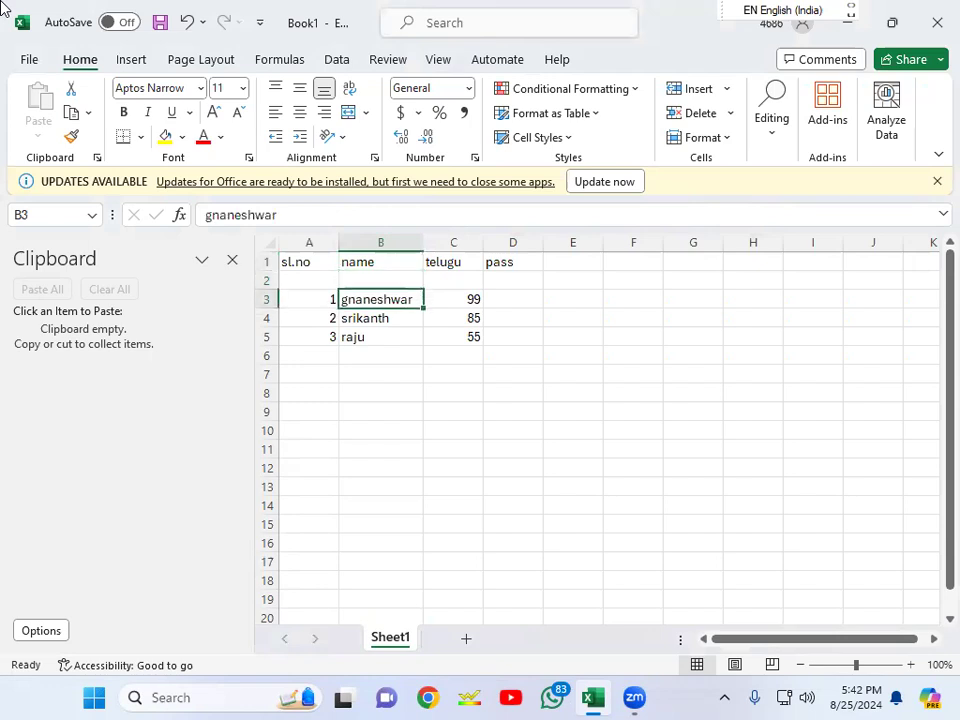
pyautogui.press('Up')
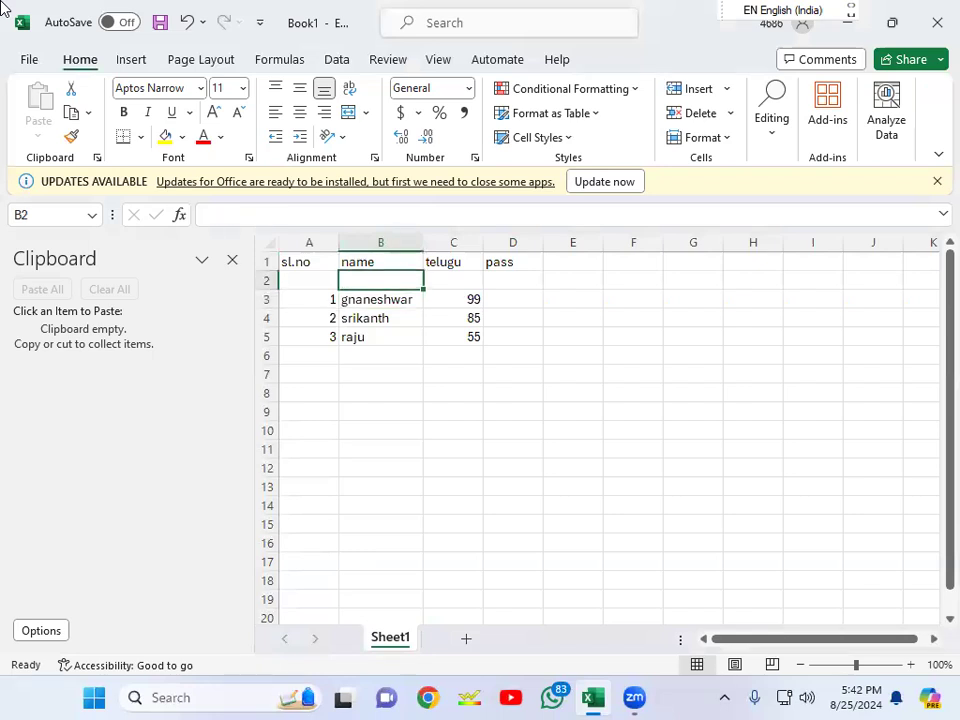
pyautogui.press('Left')
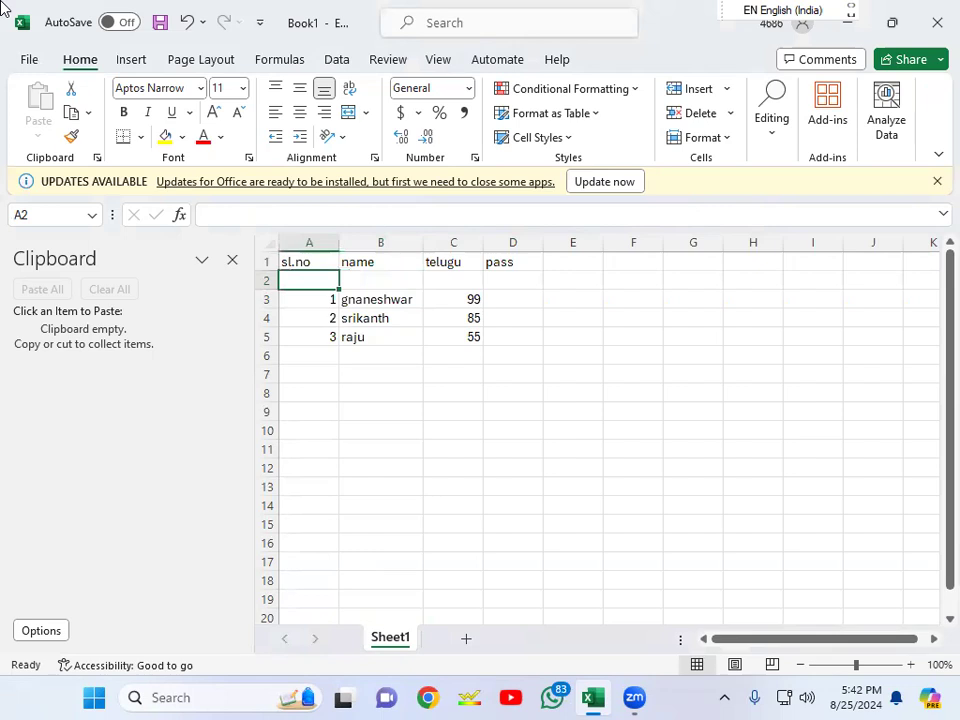
pyautogui.press('Right')
pyautogui.press('Right')
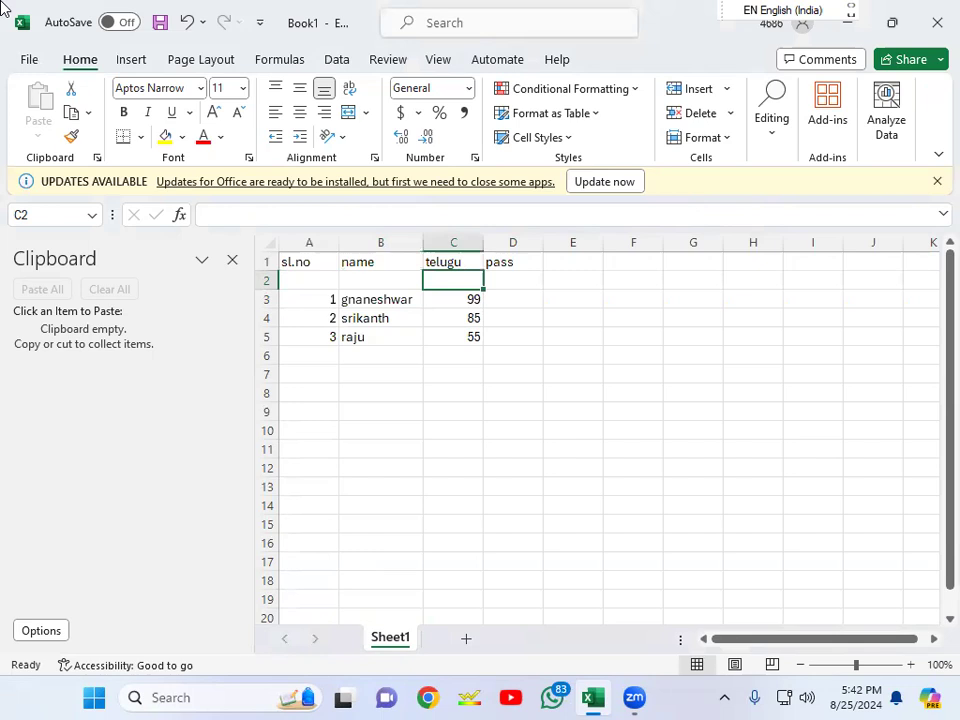
pyautogui.press('Left')
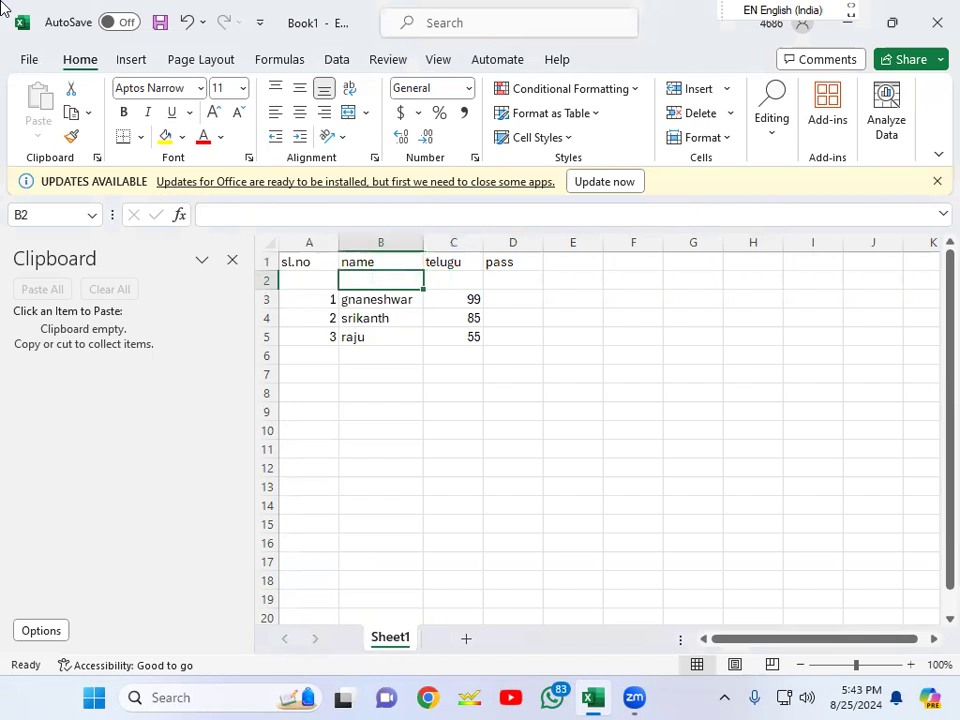
pyautogui.press('Left')
pyautogui.press('Down')
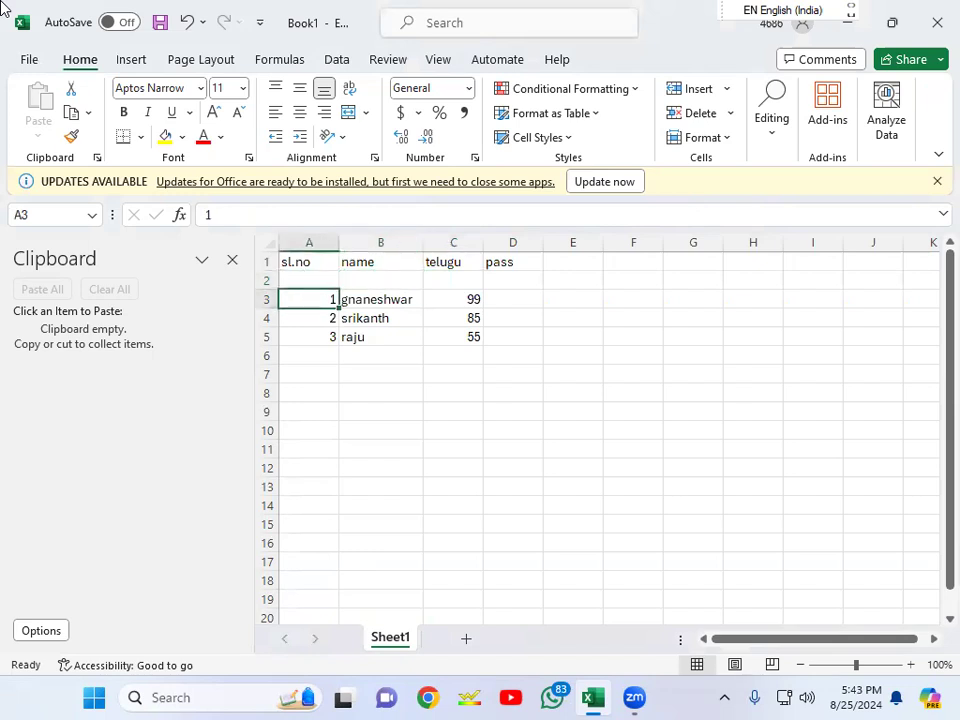
pyautogui.press('Up')
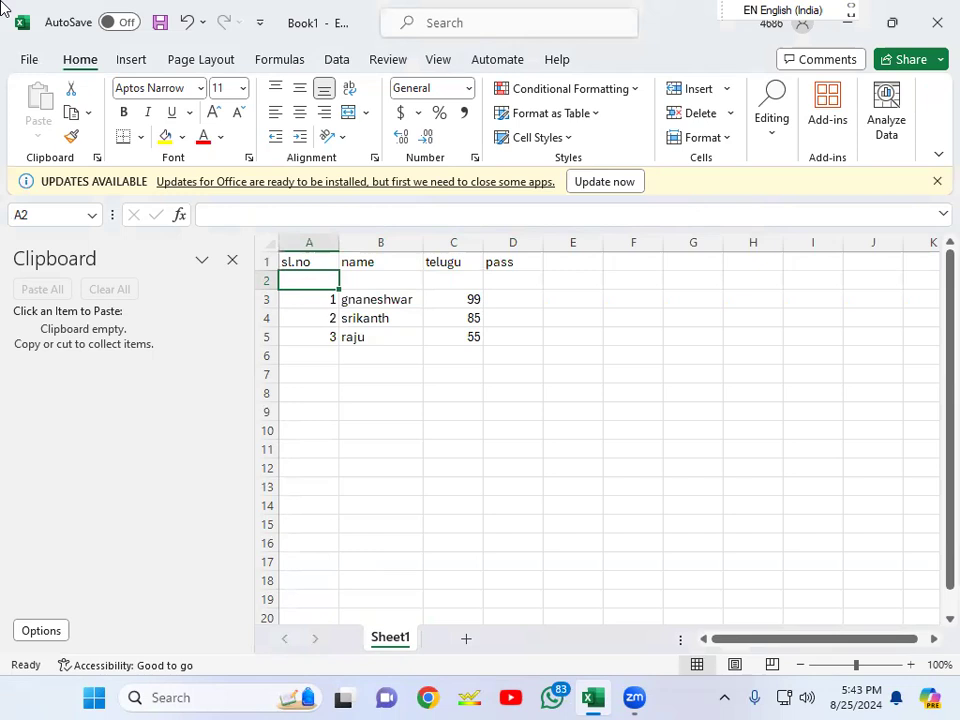
# Fill the new row 2 with serial number 5, name ram and telugu mark 60.
pyautogui.write('5')
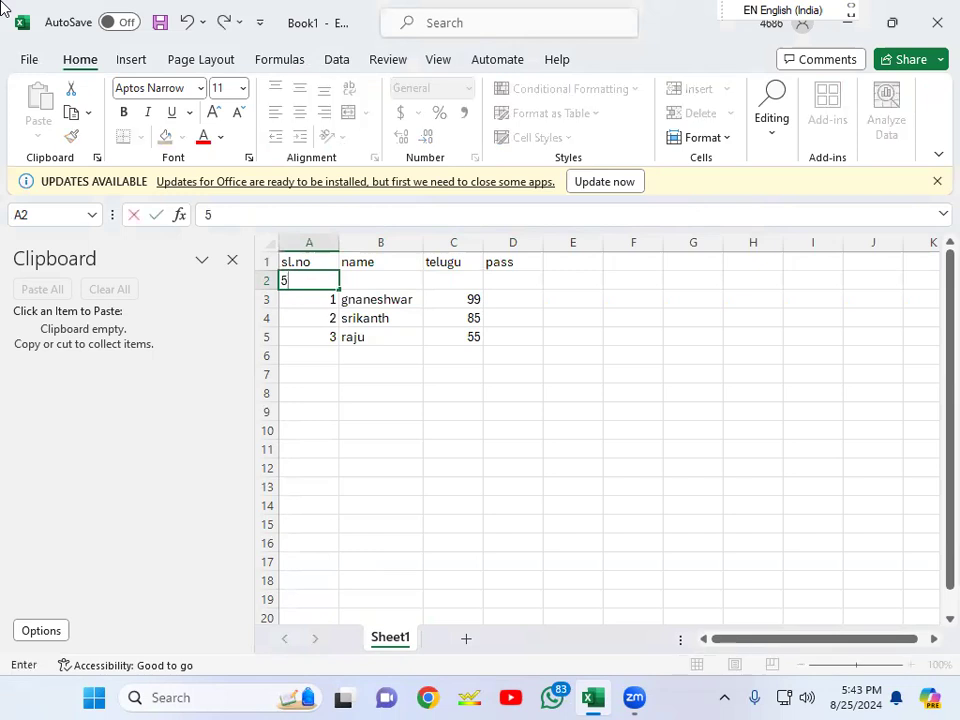
pyautogui.press('Tab')
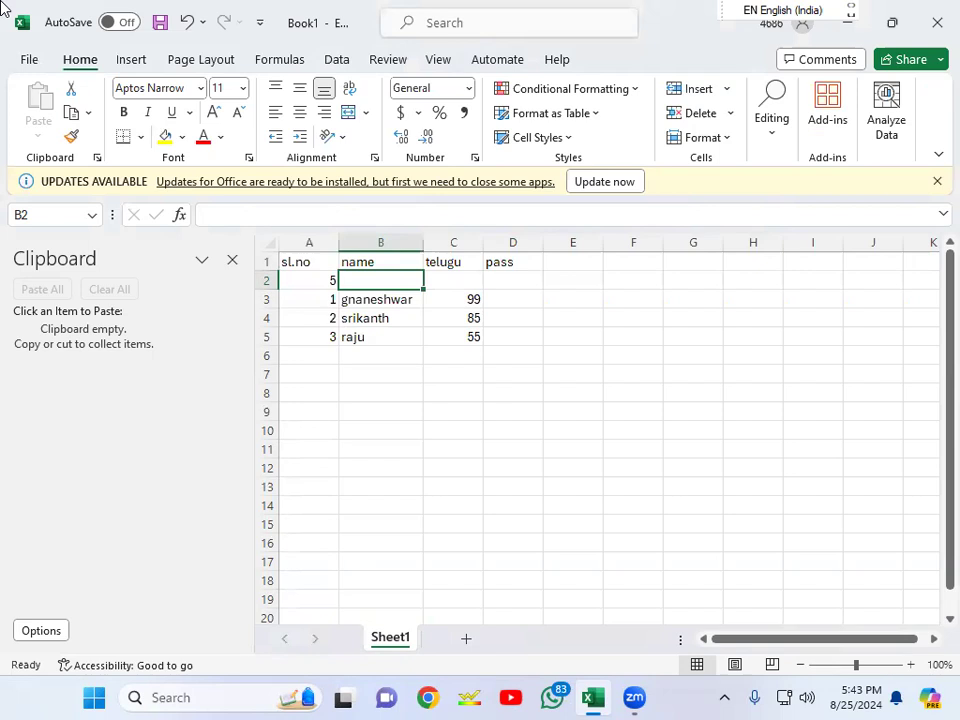
pyautogui.write('ram')
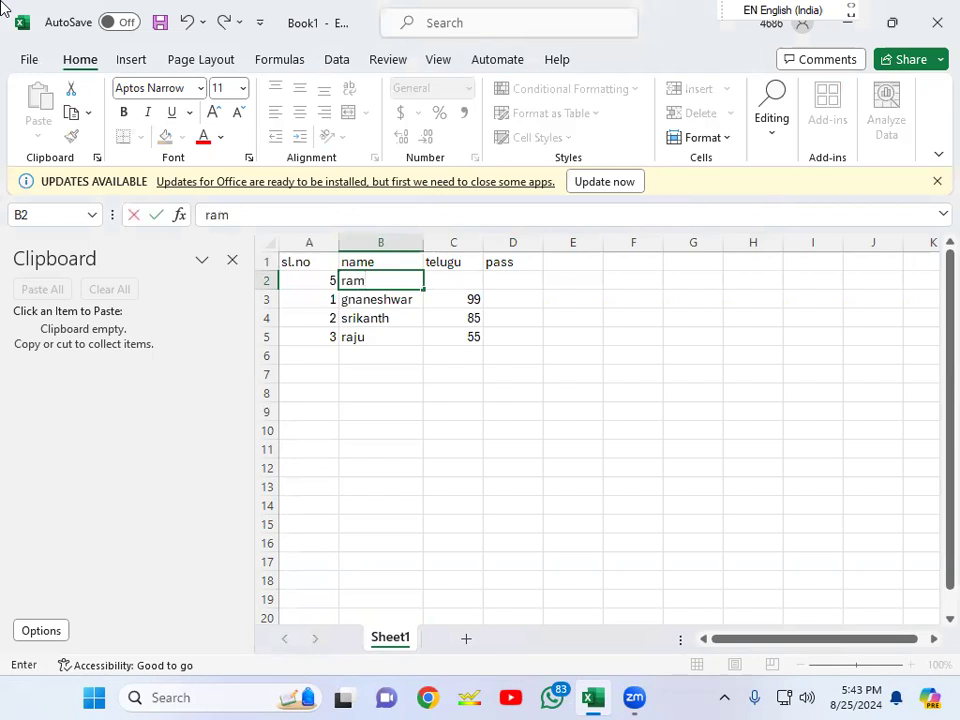
pyautogui.press('Tab')
pyautogui.hotkey('shift', 'Tab')
pyautogui.press('Tab')
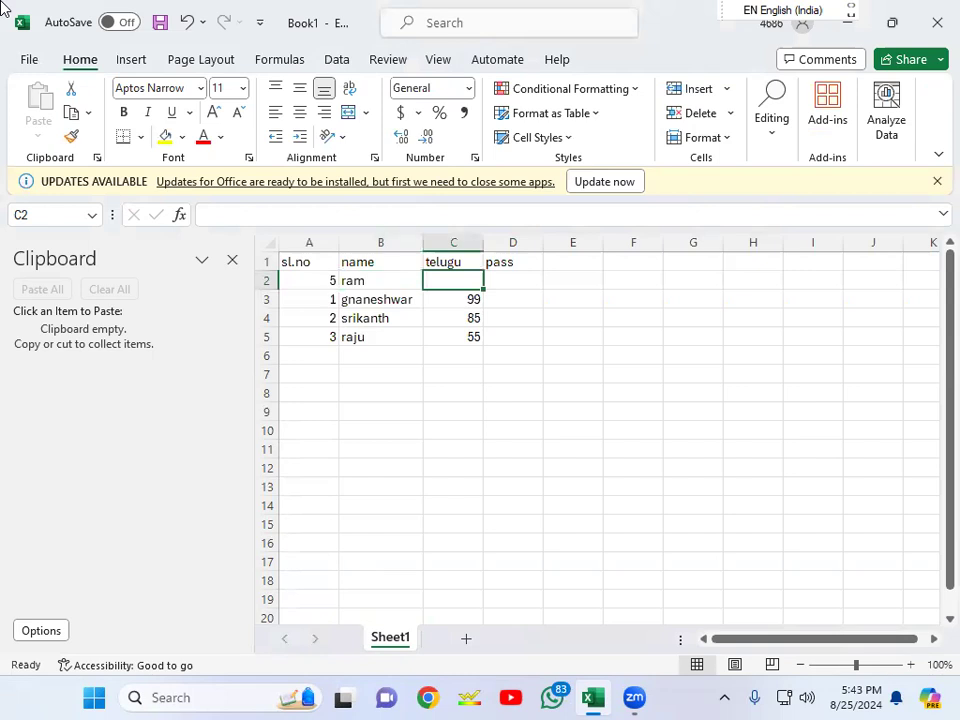
pyautogui.write('60')
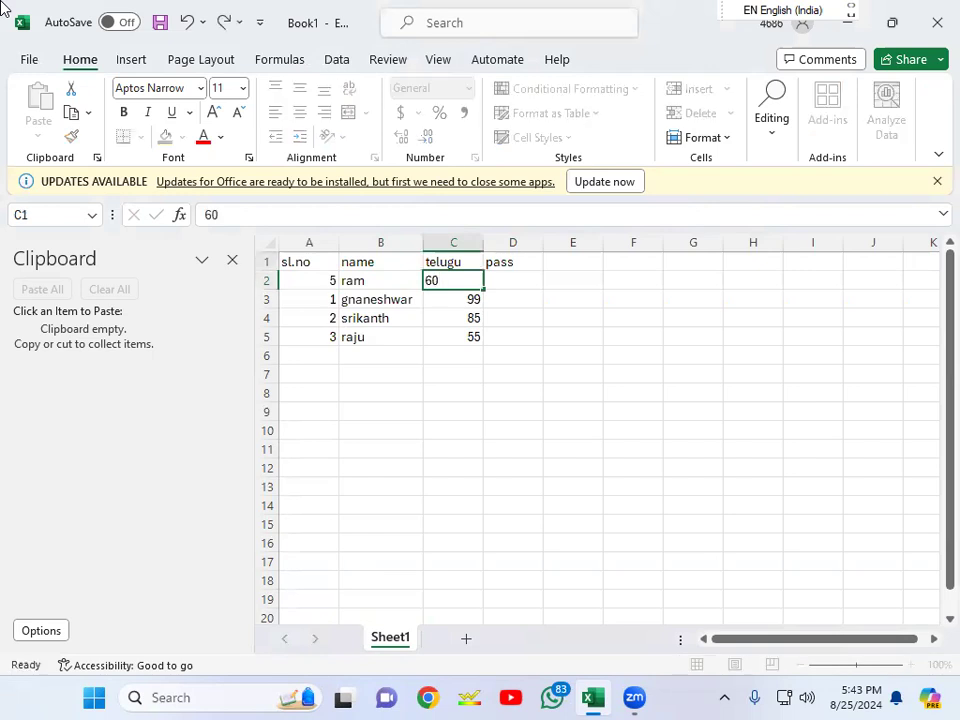
pyautogui.hotkey('ctrl', 'Return')
# Select the entire ram row, row 2, from ram's name cell.
pyautogui.press('Up')
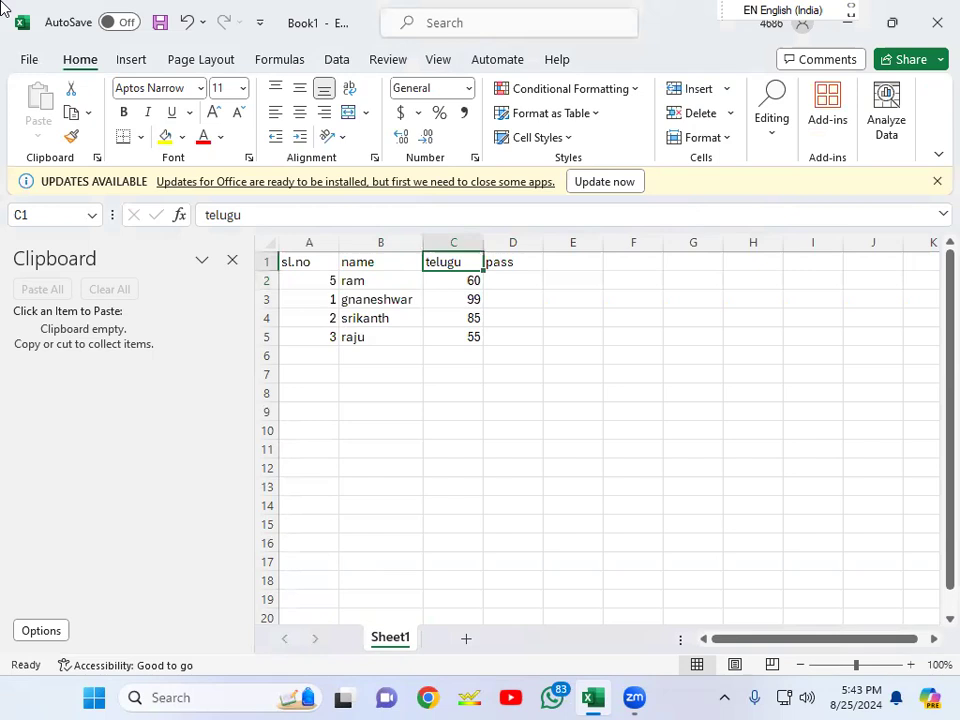
pyautogui.press('Left')
pyautogui.press('Left')
pyautogui.press('Right')
pyautogui.press('Down')
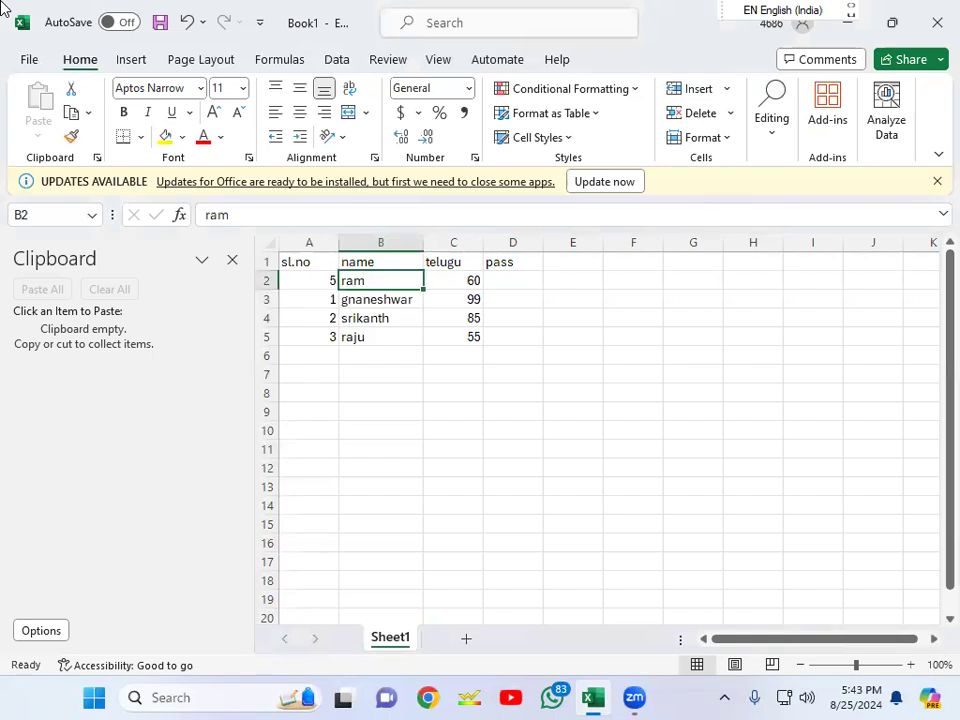
pyautogui.hotkey('shift', 'space')
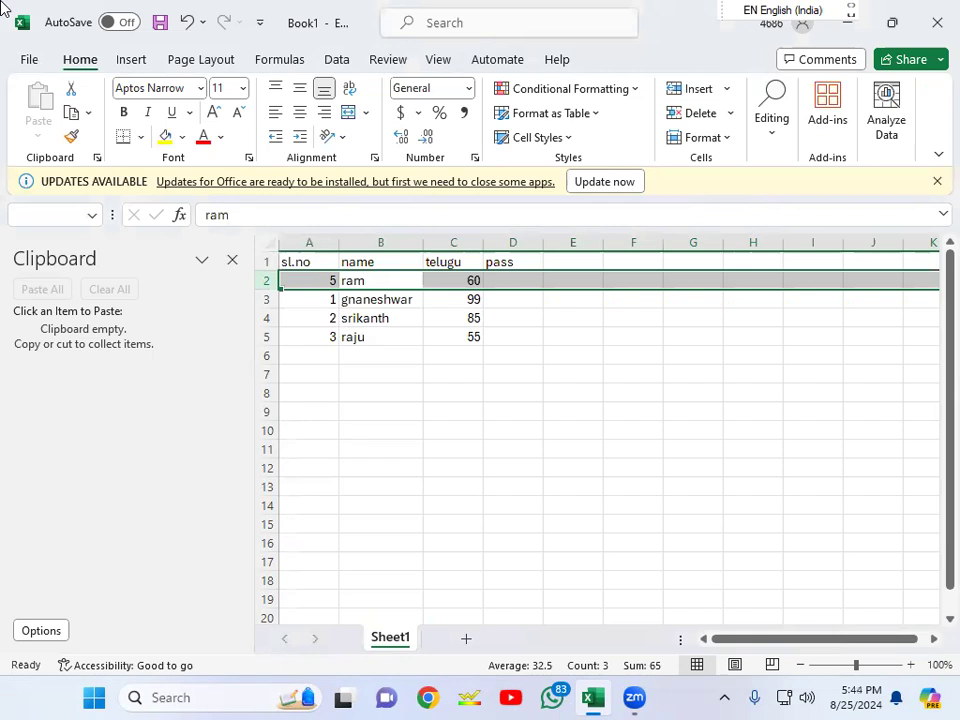
# Delete the ram row, hide the name column, then hide and unhide the gnaneshwar row.
pyautogui.hotkey('ctrl', '-')
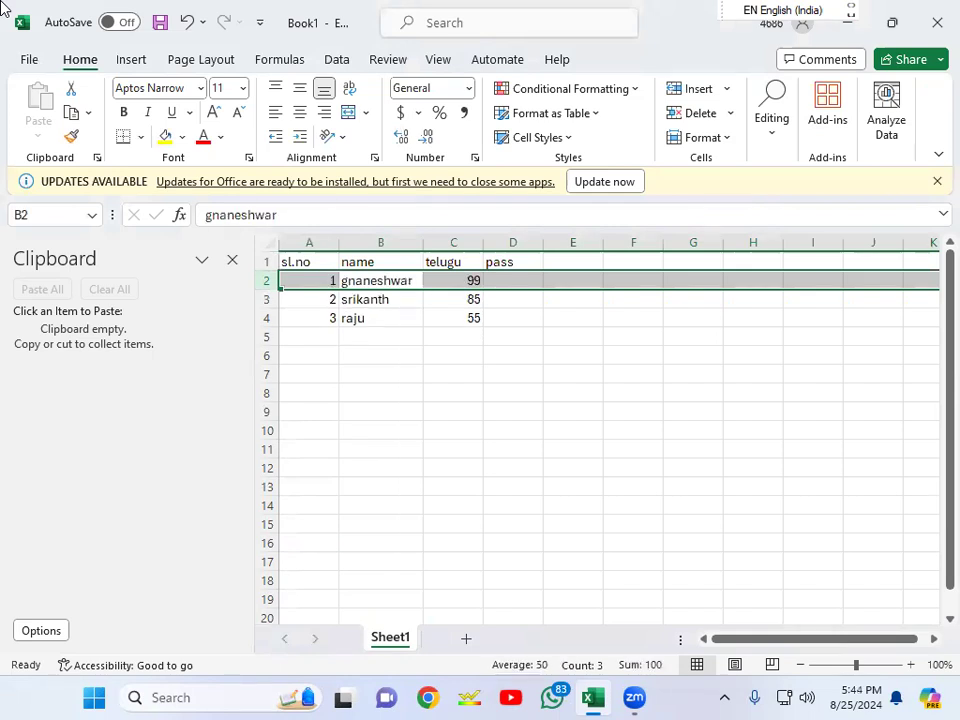
pyautogui.hotkey('ctrl', 'Home')
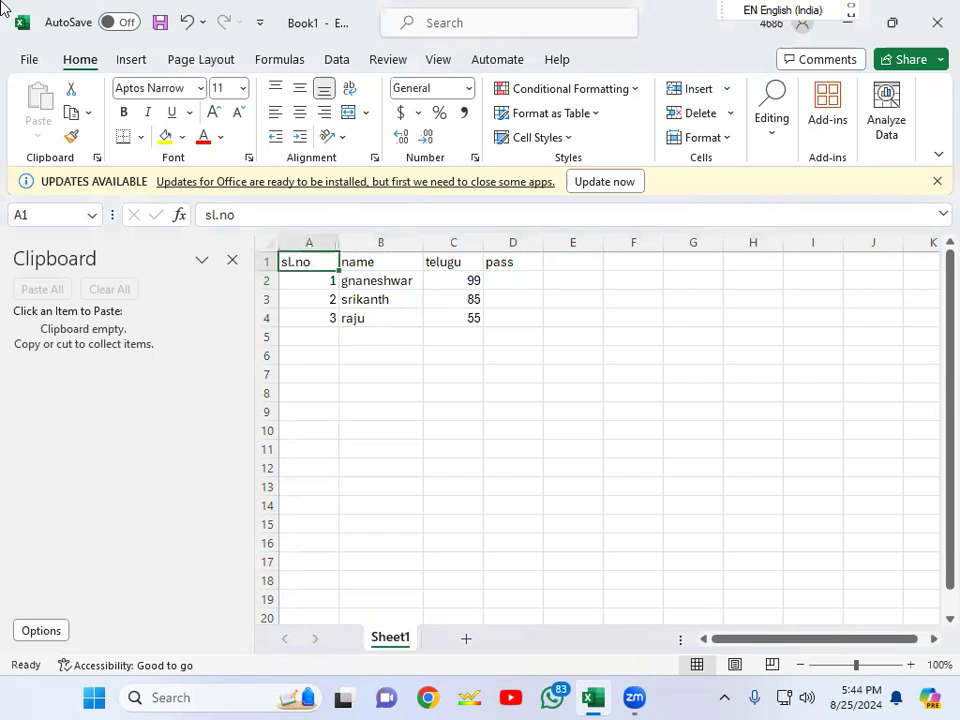
pyautogui.press('Right')
pyautogui.press('Right')
pyautogui.press('Left')
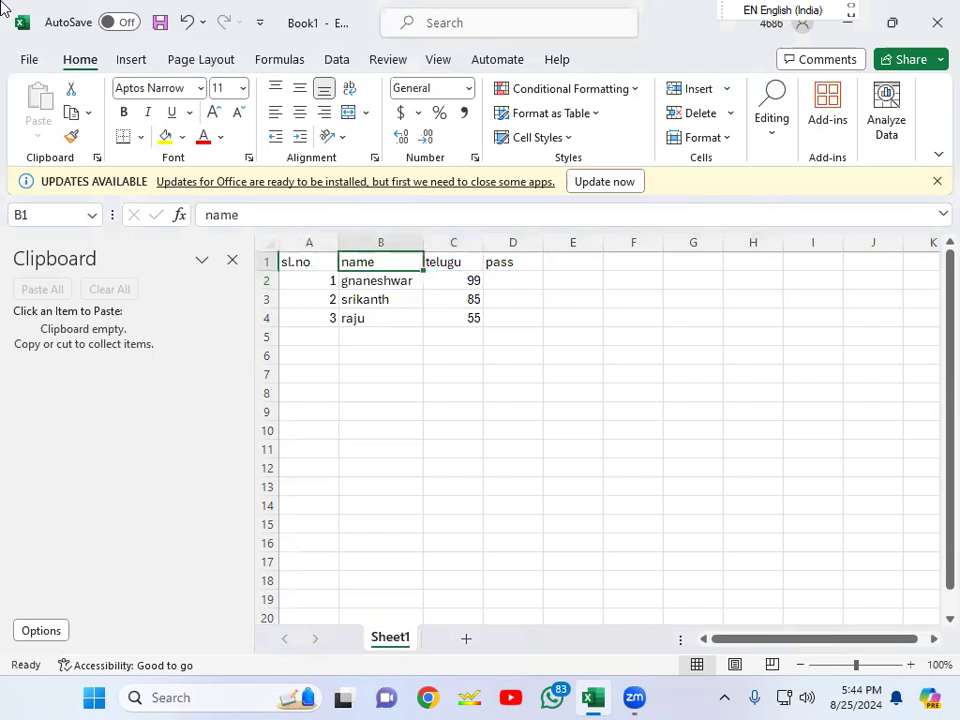
pyautogui.press('Down')
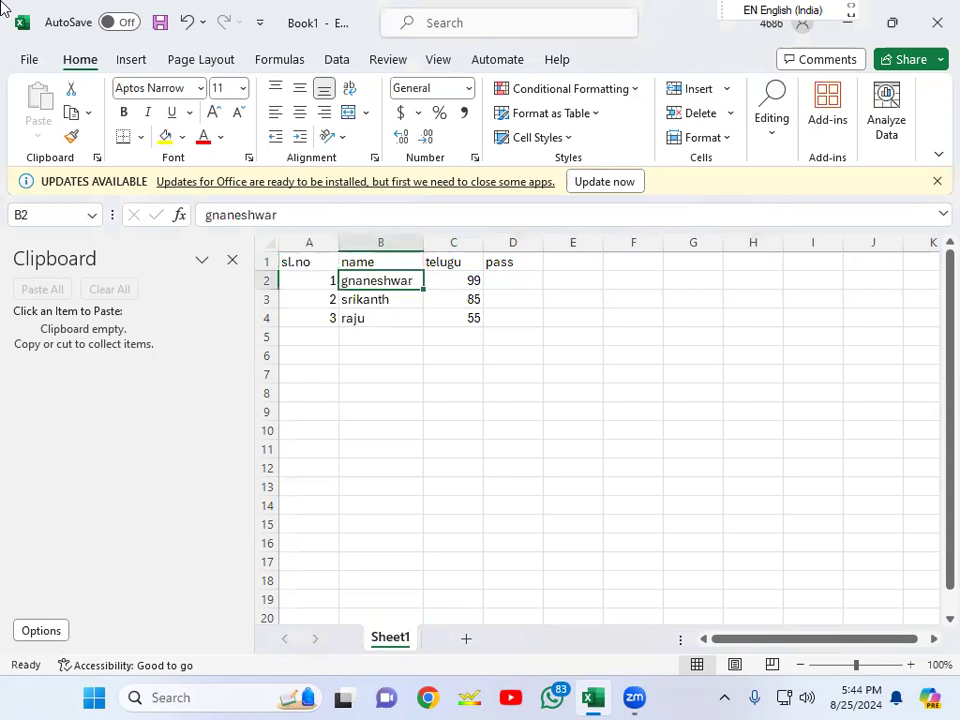
pyautogui.hotkey('ctrl', '0')
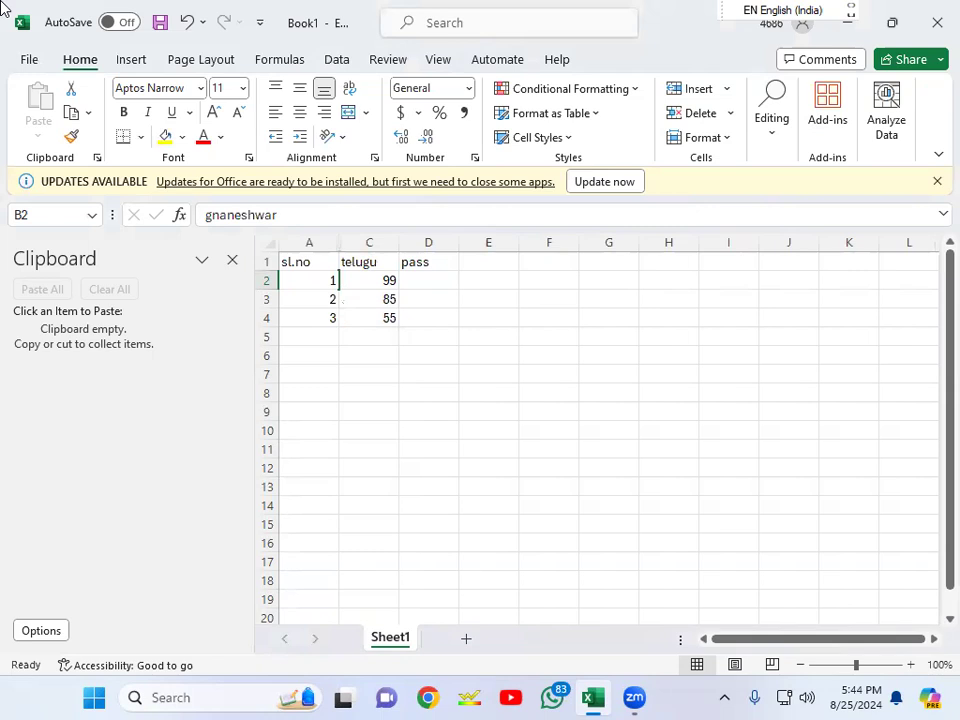
pyautogui.hotkey('ctrl', '9')
pyautogui.hotkey('ctrl', 'shift', '9')
# Show and dismiss the ribbon KeyTips, then move through Insert, Page Layout and Formulas to Data.
pyautogui.press('Up')
pyautogui.press('Down')
pyautogui.press('alt')
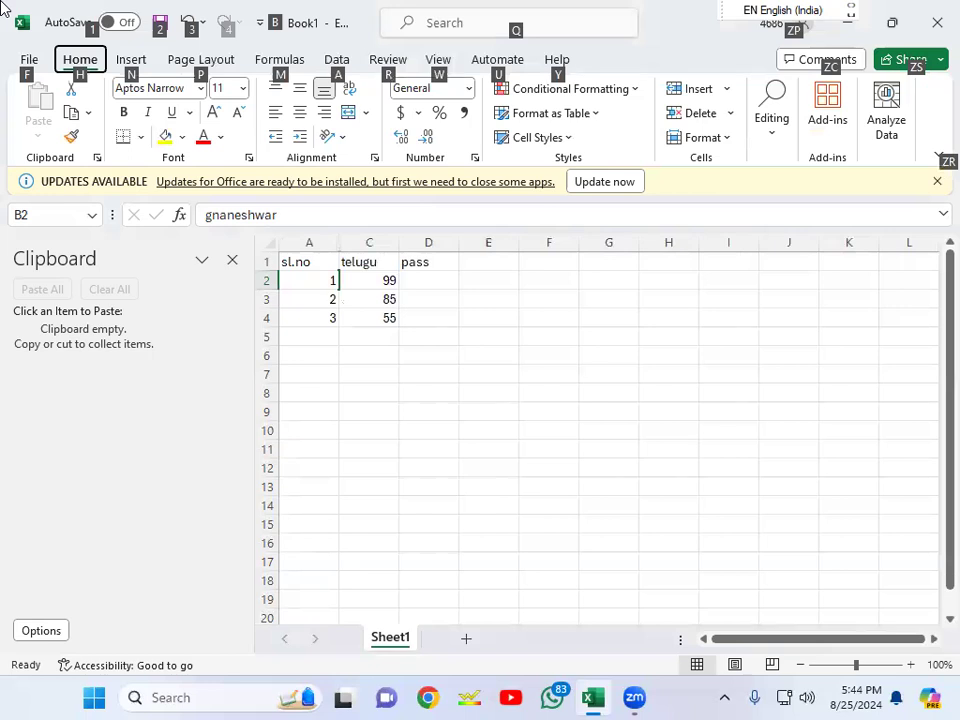
pyautogui.press('Escape')
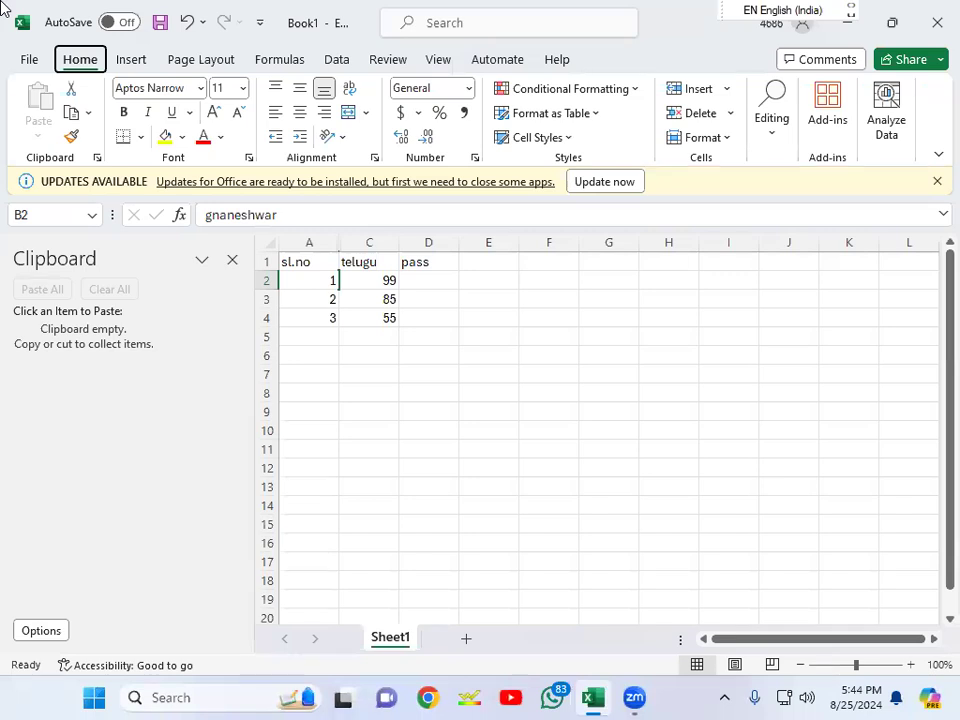
pyautogui.press('Right')
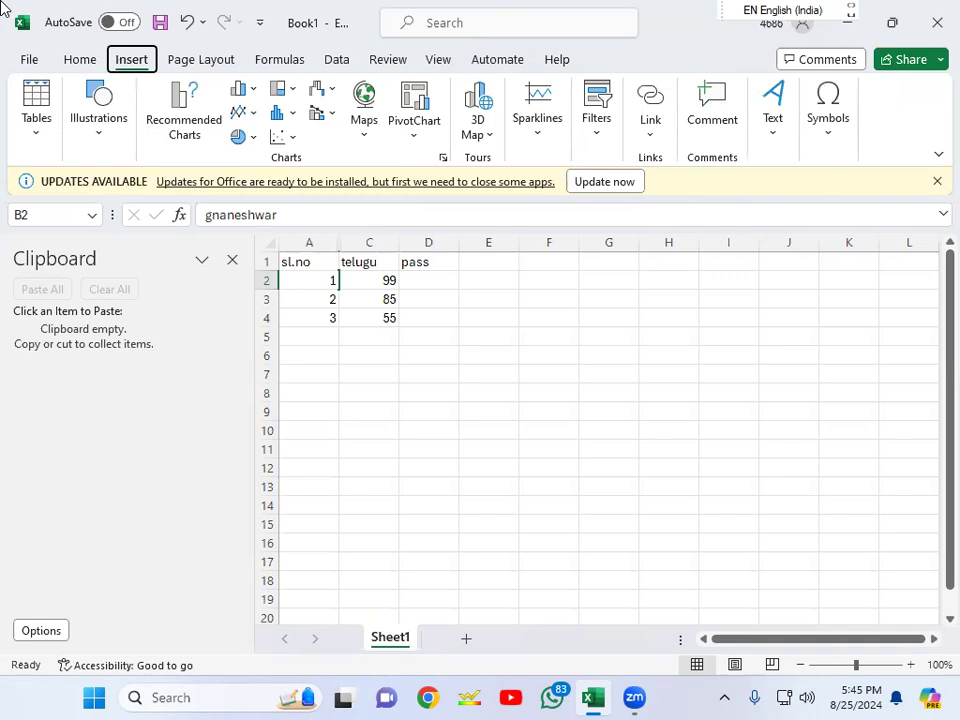
pyautogui.press('Right')
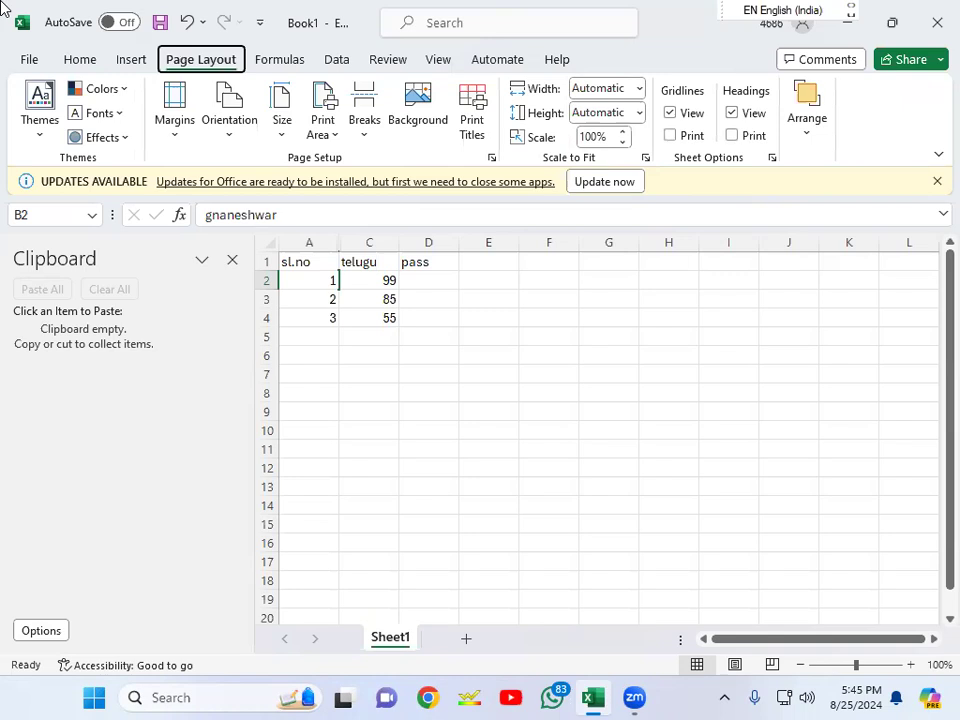
pyautogui.press('Right')
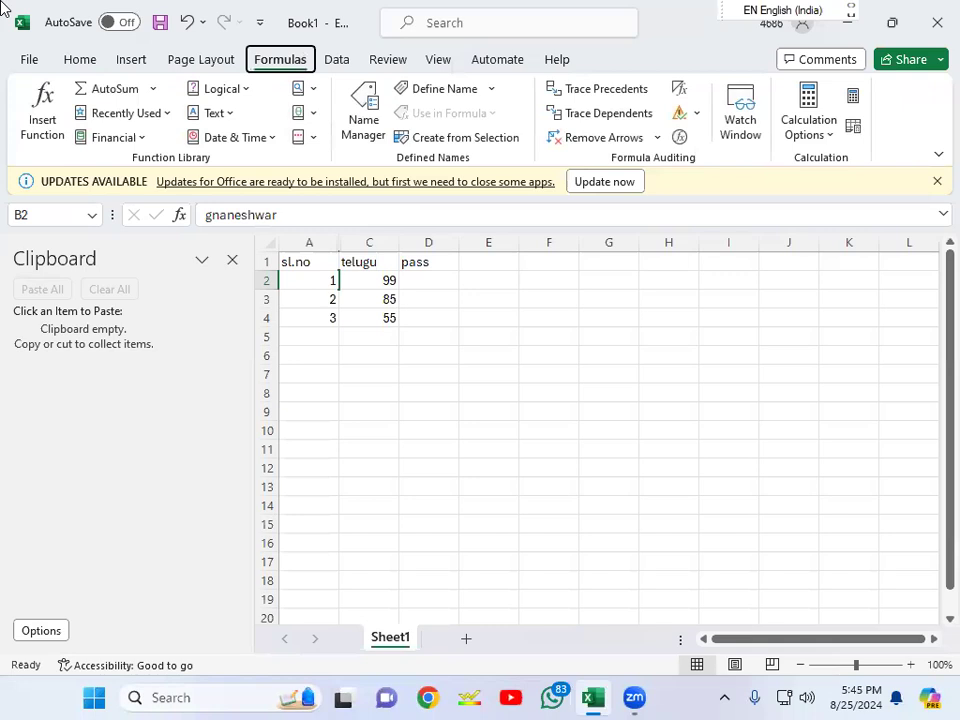
pyautogui.press('Right')
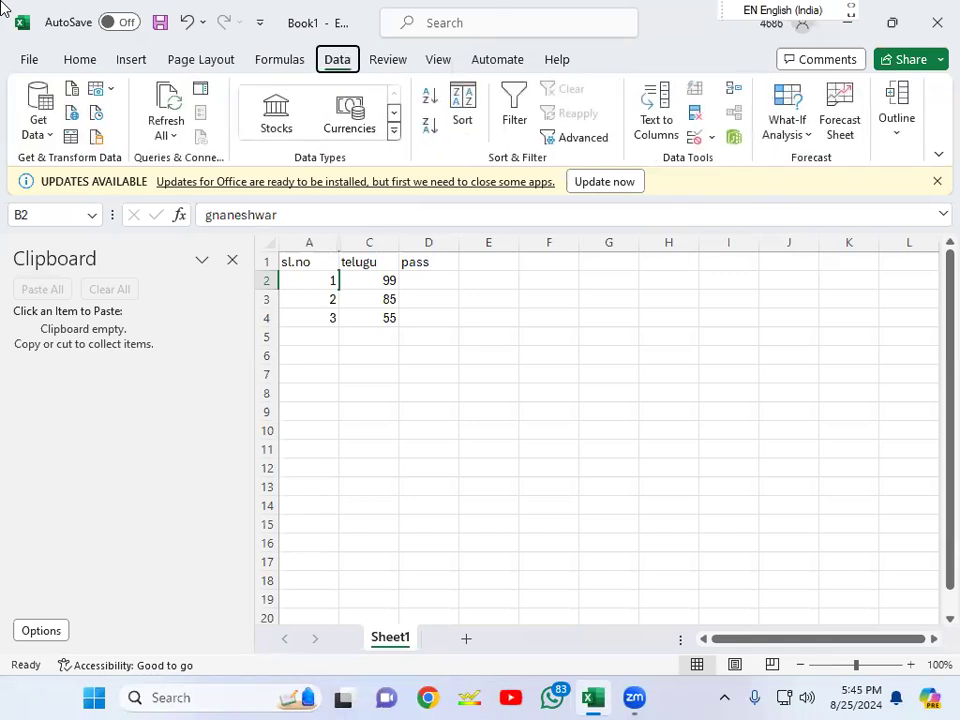
pyautogui.press('Right')
pyautogui.press('Left')
# Step the ribbon through Review, View and Automate to the Help tab, dismissing the View tip, then return focus to the sheet.
pyautogui.press('Right')
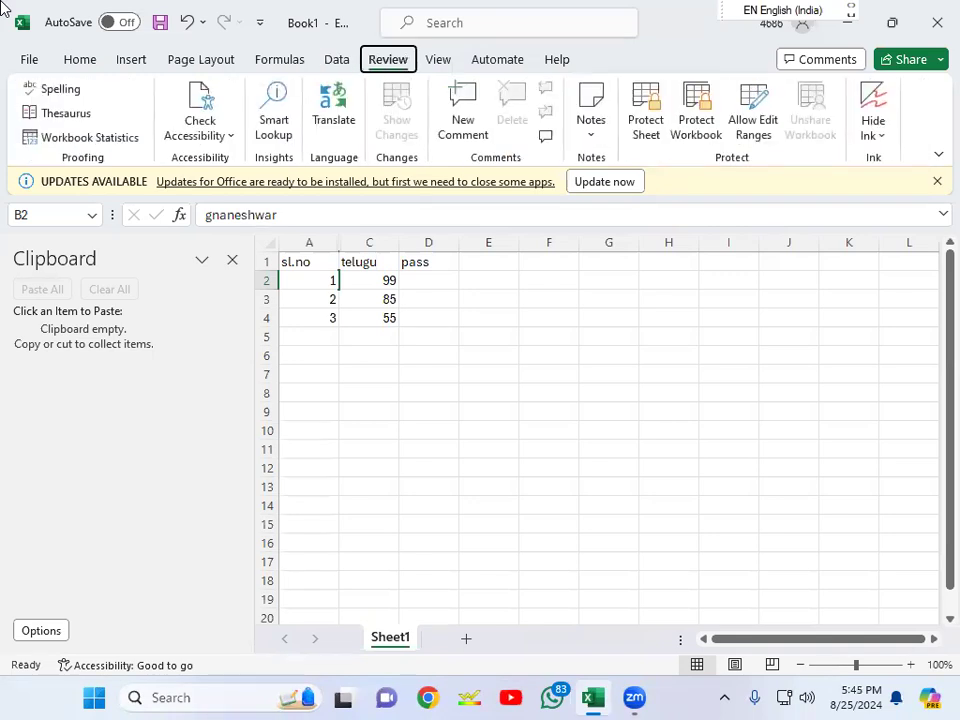
pyautogui.press('Right')
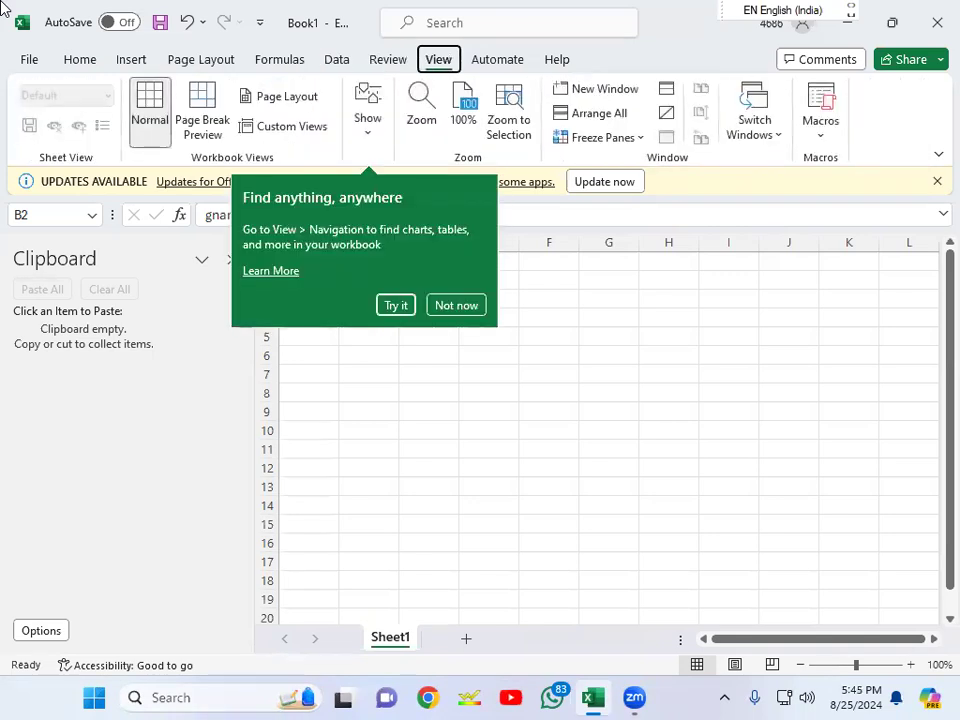
pyautogui.press('Left')
pyautogui.press('Right')
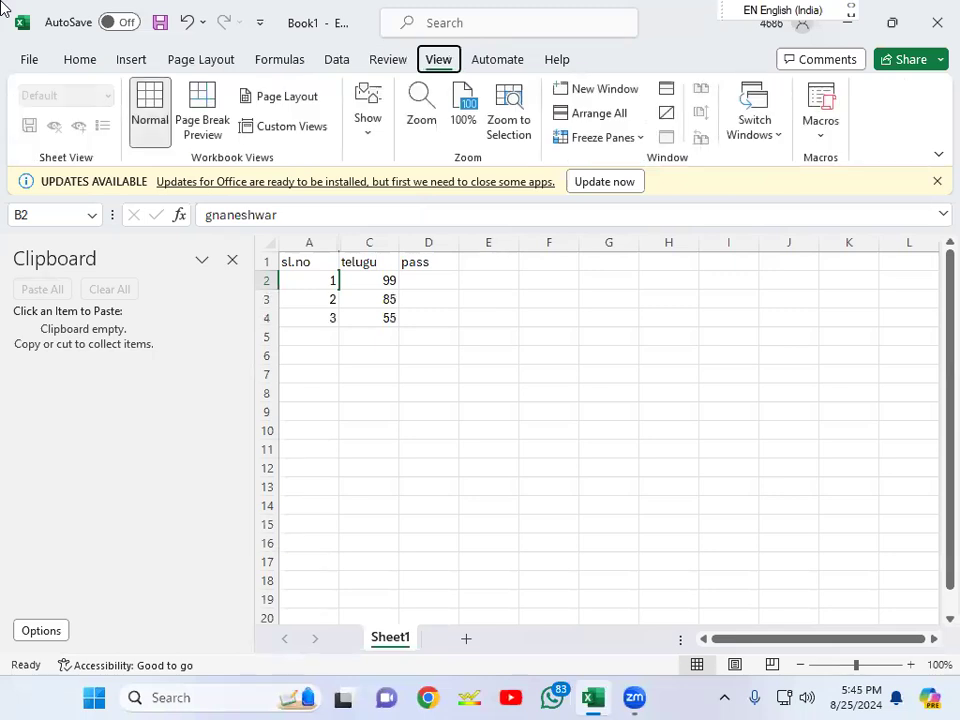
pyautogui.press('Right')
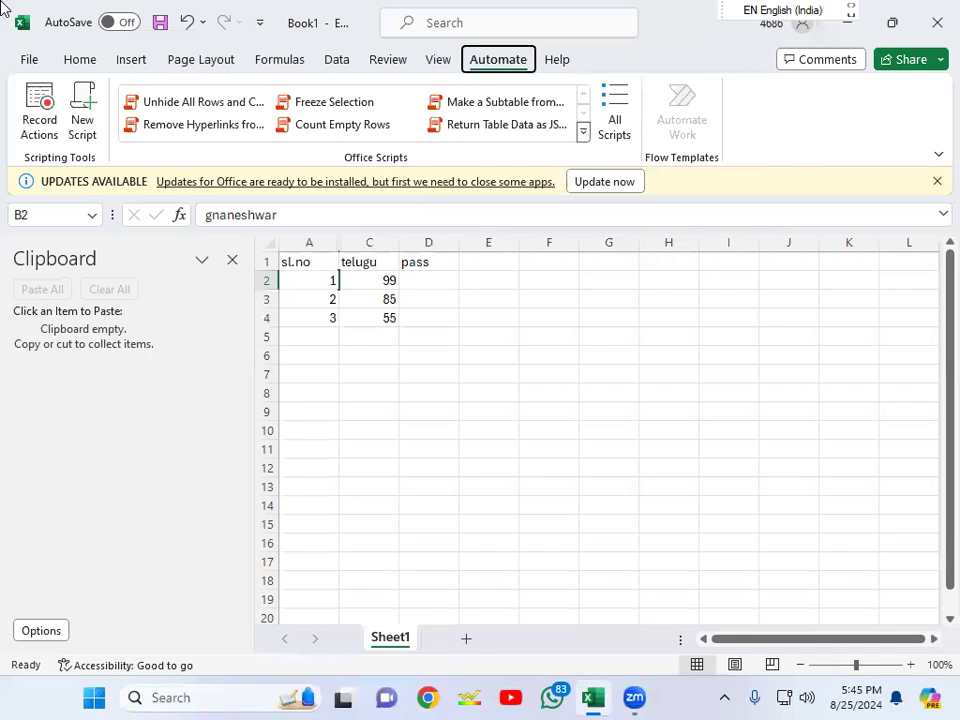
pyautogui.press('Right')
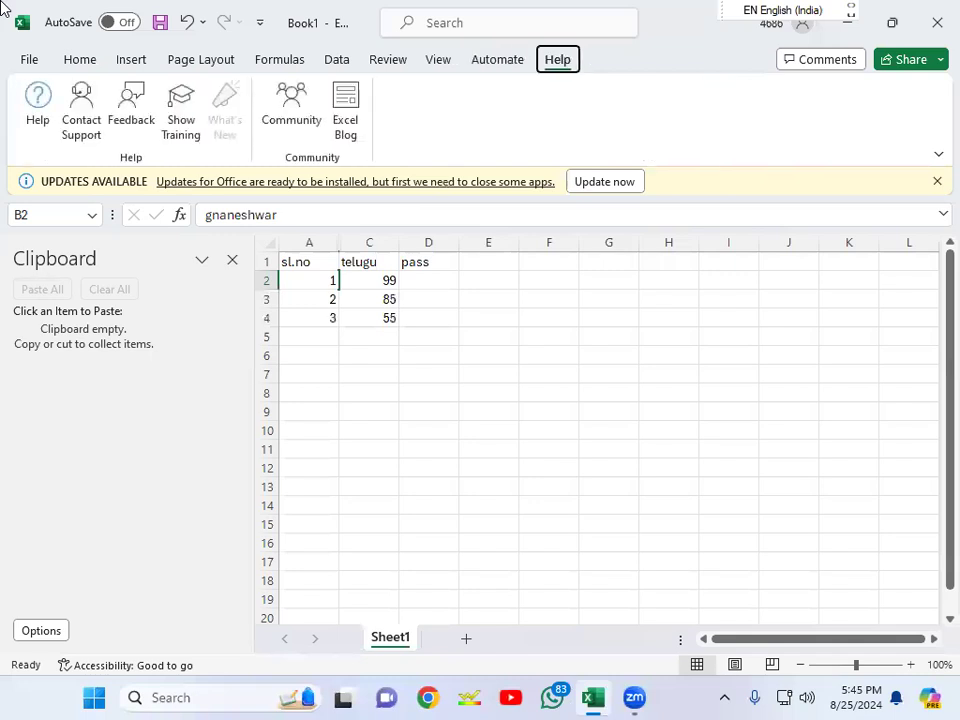
pyautogui.press('Tab')
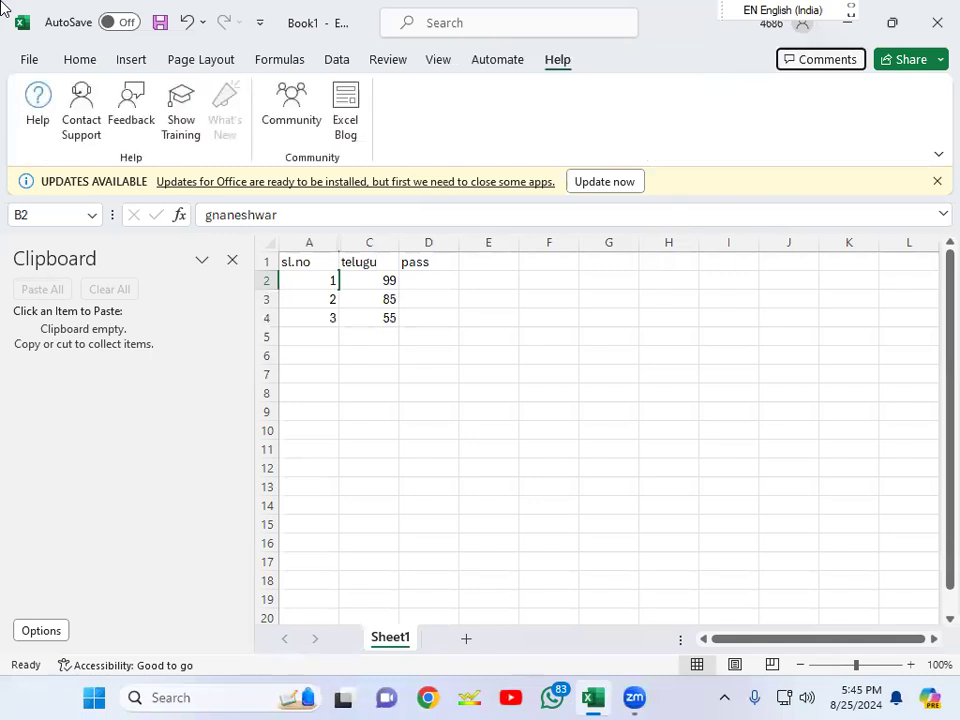
pyautogui.press('Escape')
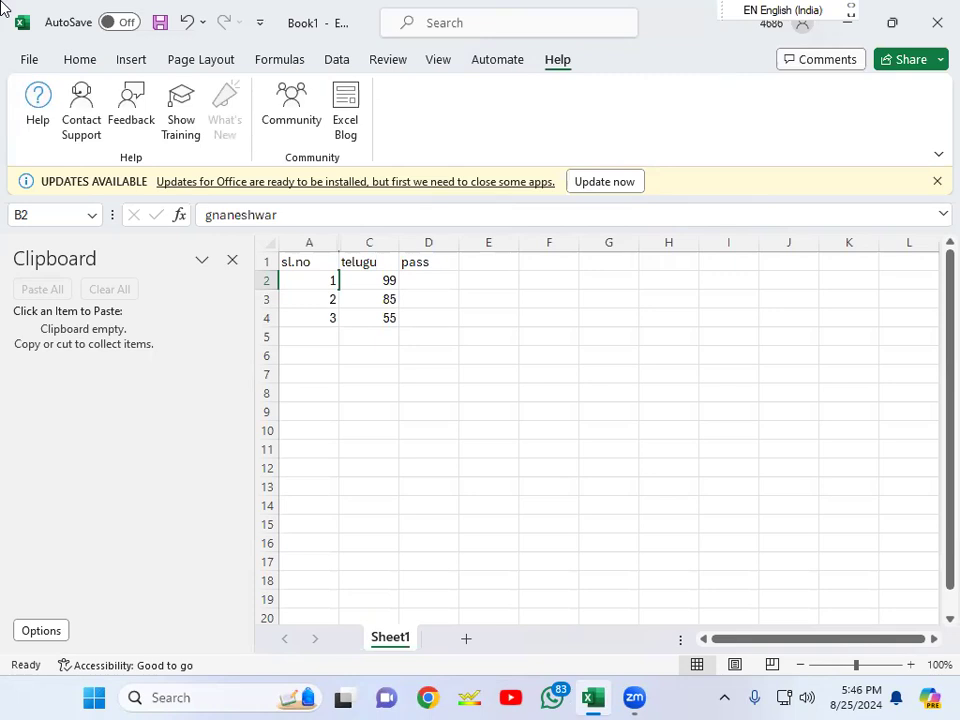